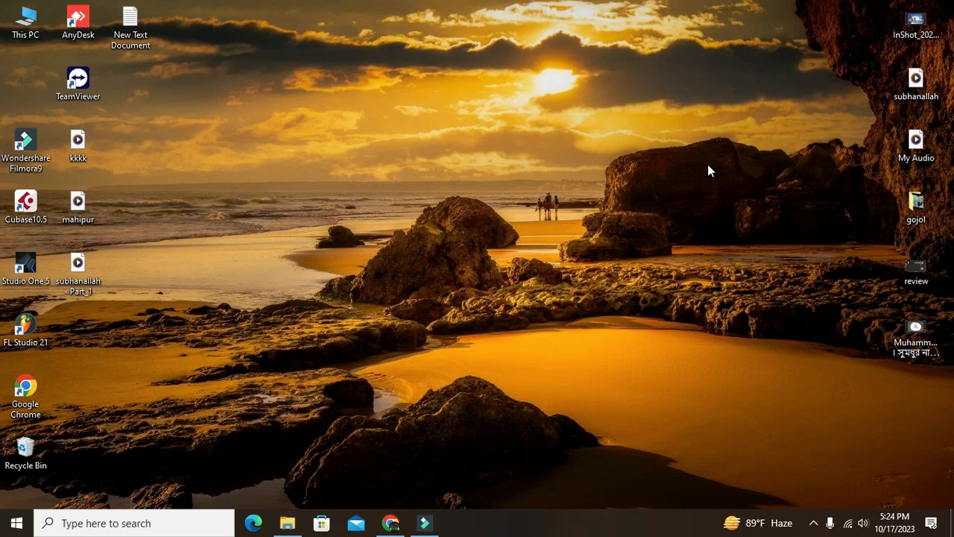
- Switch to Chrome, search Google for "obs studio" in a new tab, and open the OBS Download page
click(390, 522)
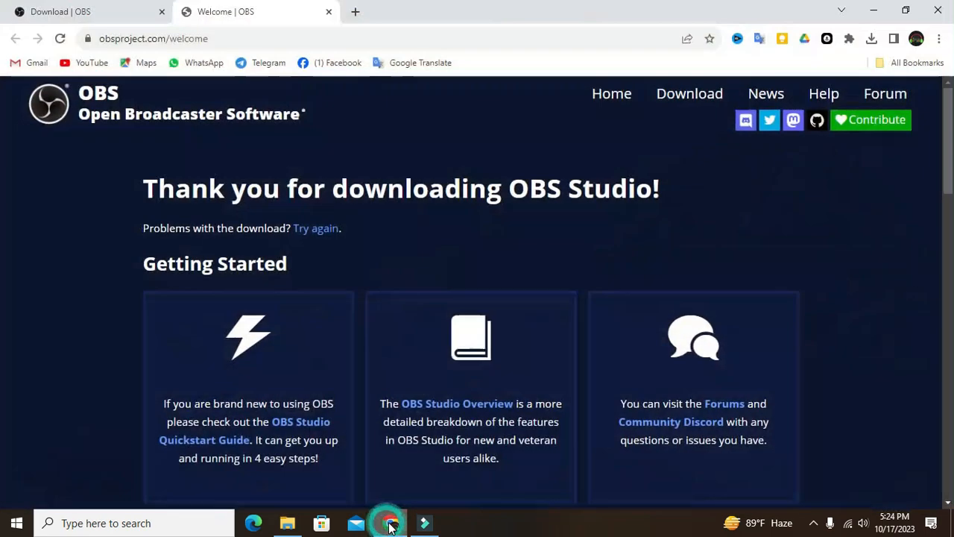
click(364, 15)
click(417, 297)
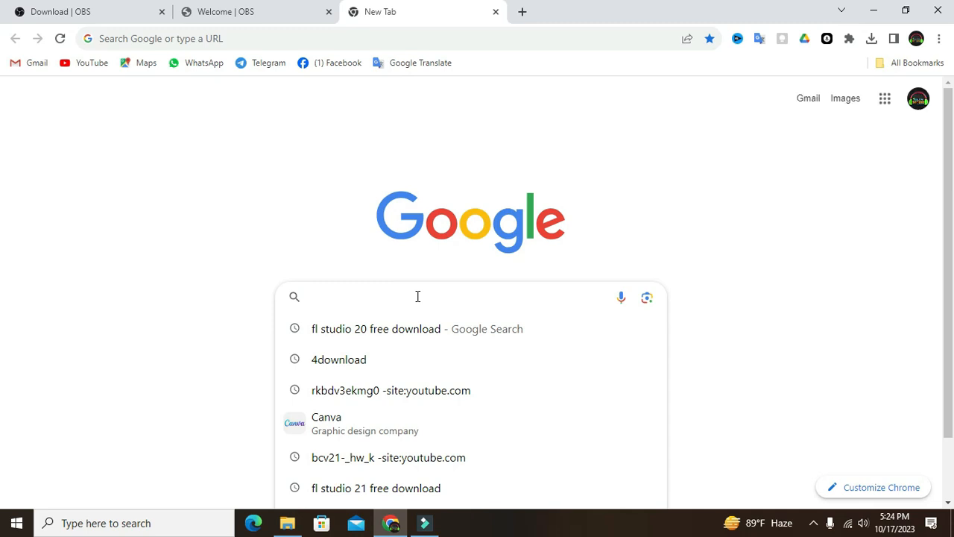
text(obs)
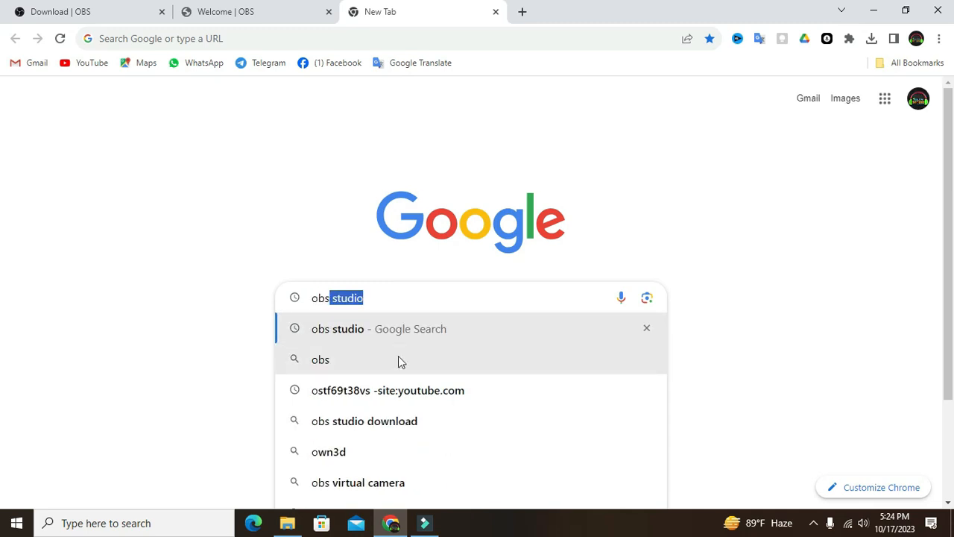
click(365, 329)
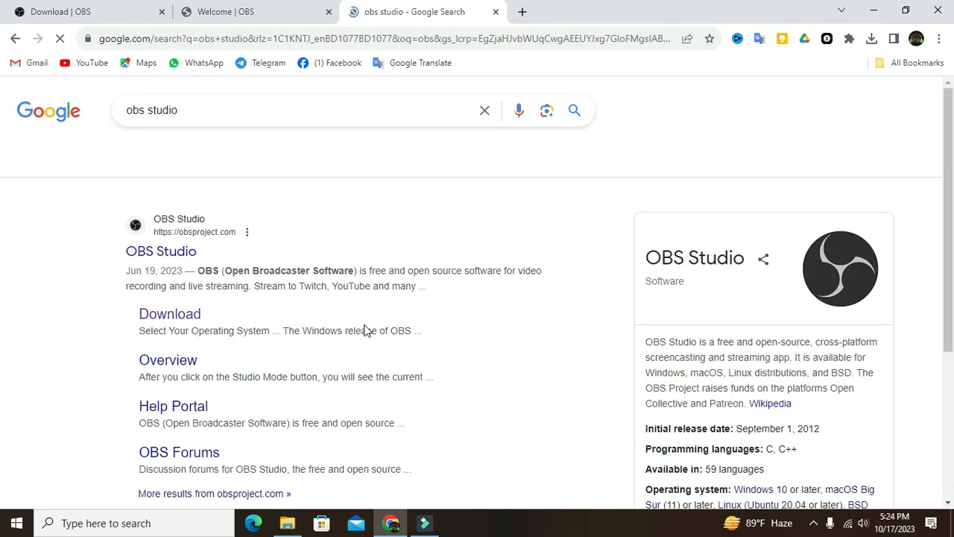
click(165, 319)
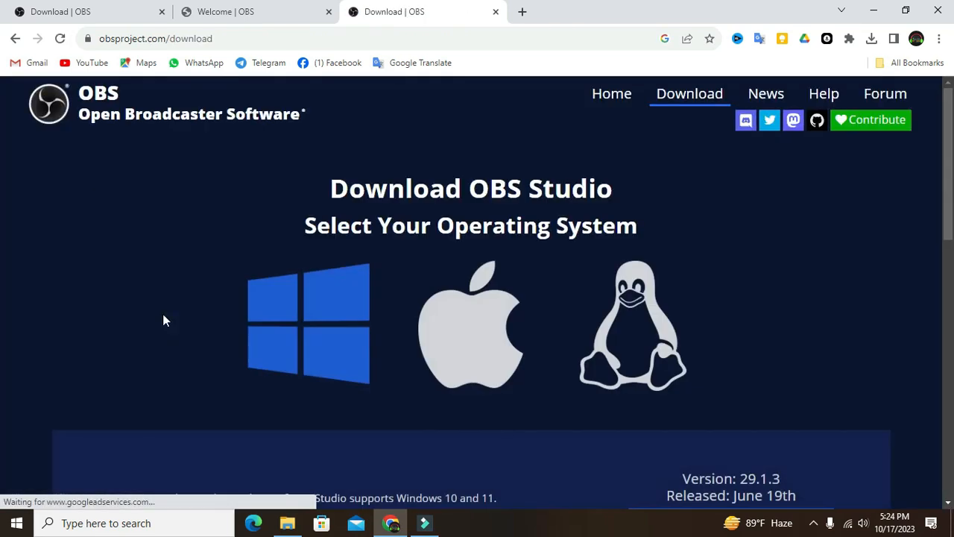
- Start downloading the Windows installer for OBS Studio 29.1.3, cancel that download, and close the browser
scroll(417, 304, down, 2)
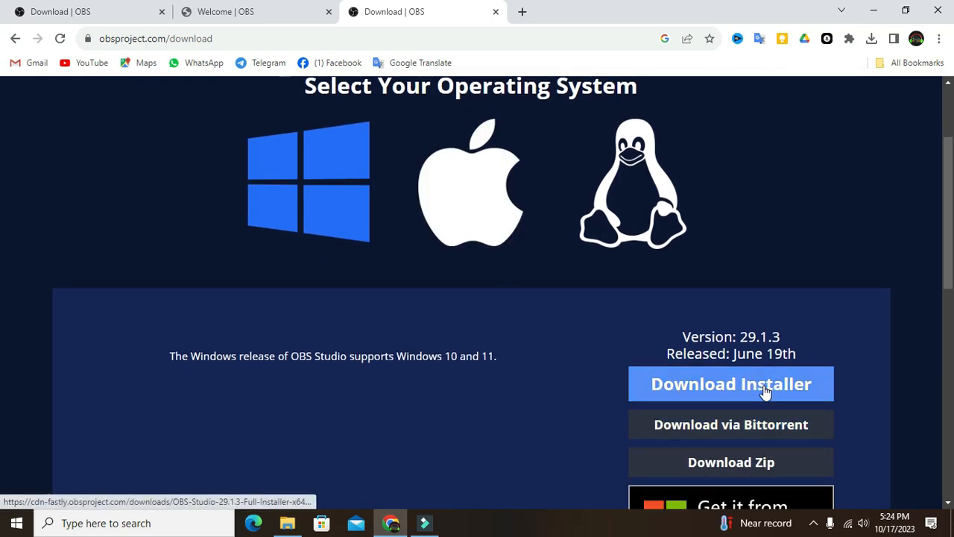
click(687, 385)
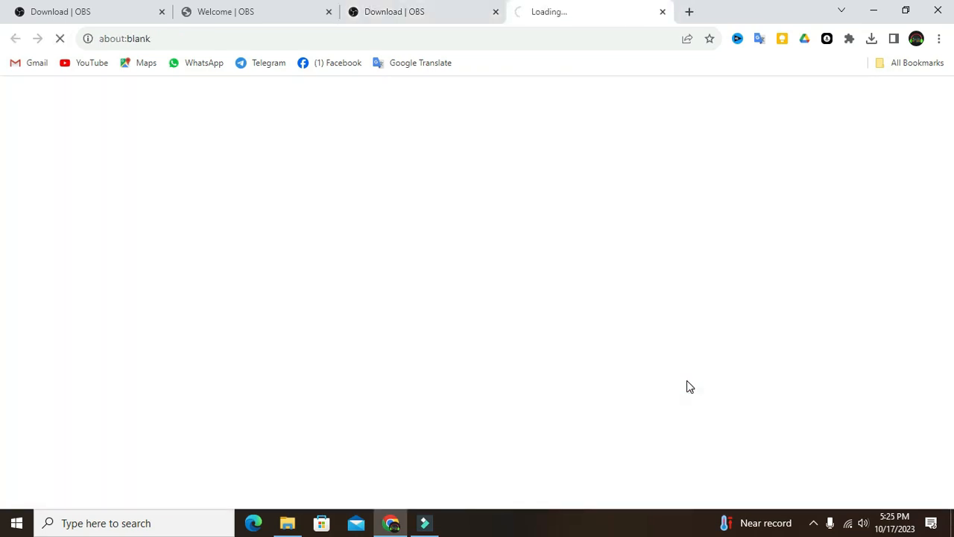
click(872, 38)
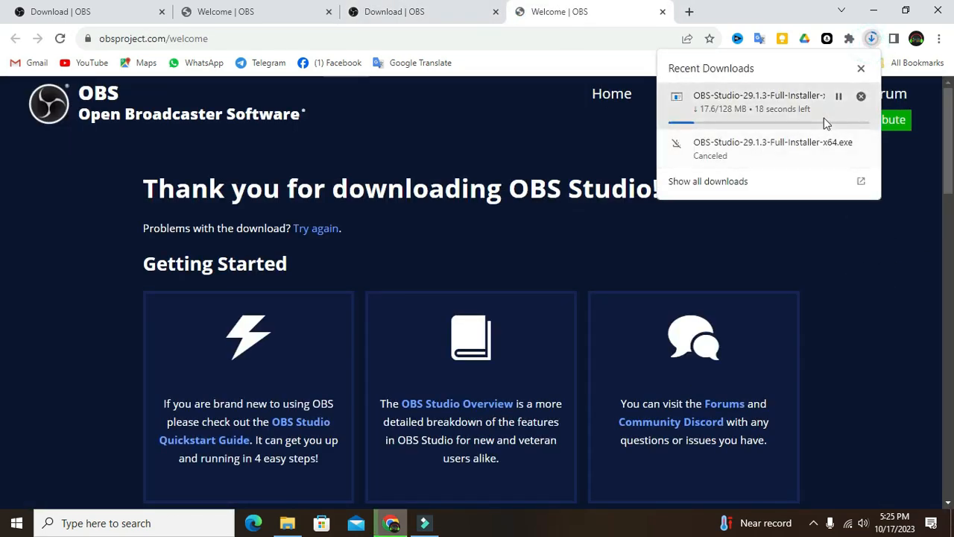
click(861, 96)
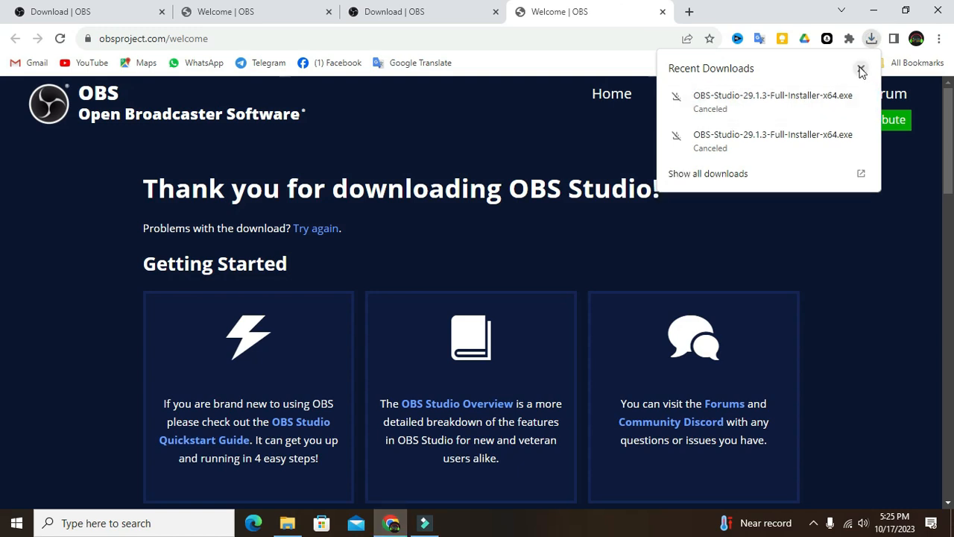
click(861, 69)
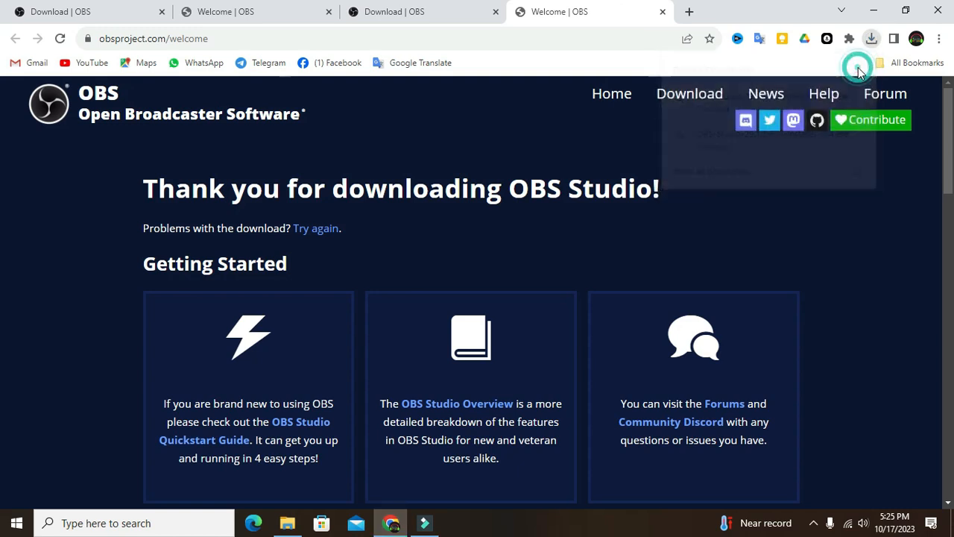
click(938, 10)
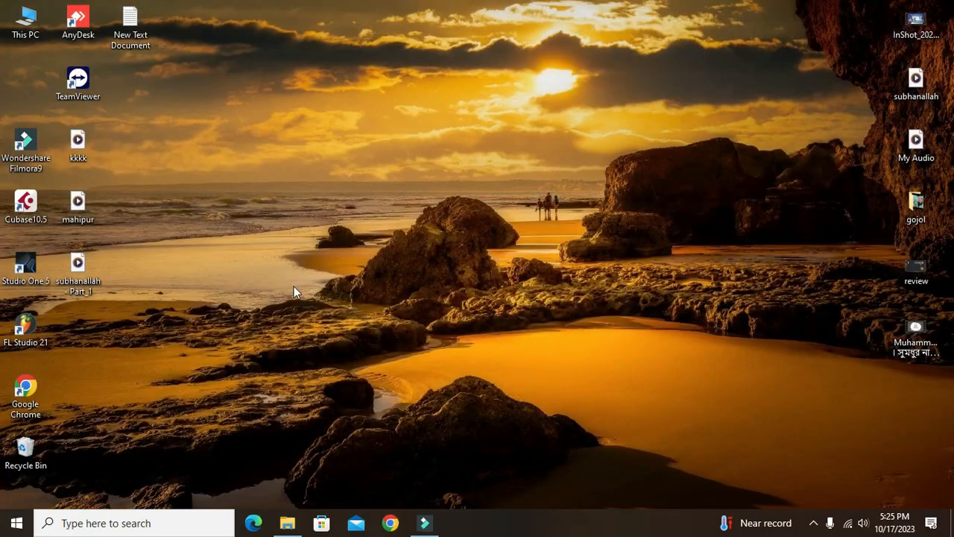
- Run OBS-Studio-27.2.4-Full-Installer-x64 from the application\obs folder on drive E and install it to C:\Program Files\obs-studio
click(287, 522)
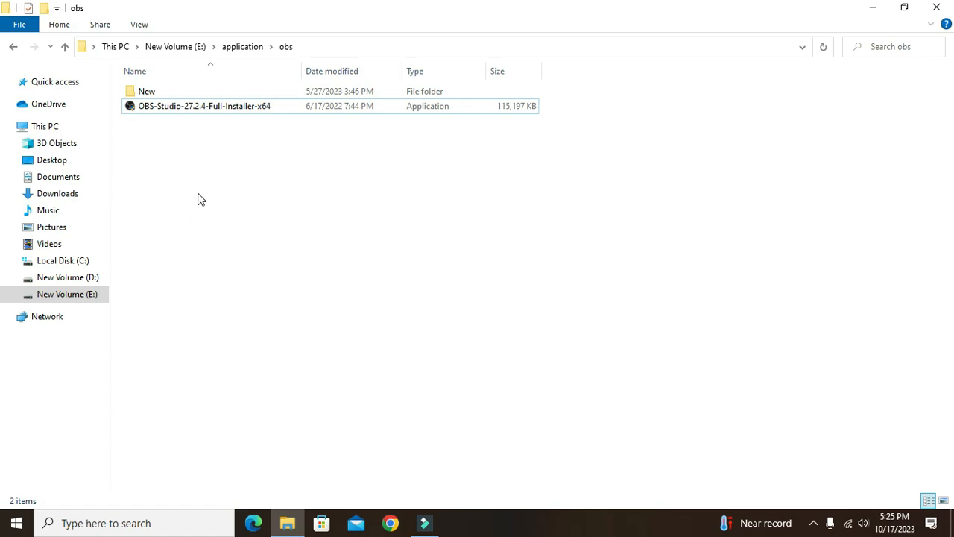
click(194, 111)
double_click(194, 110)
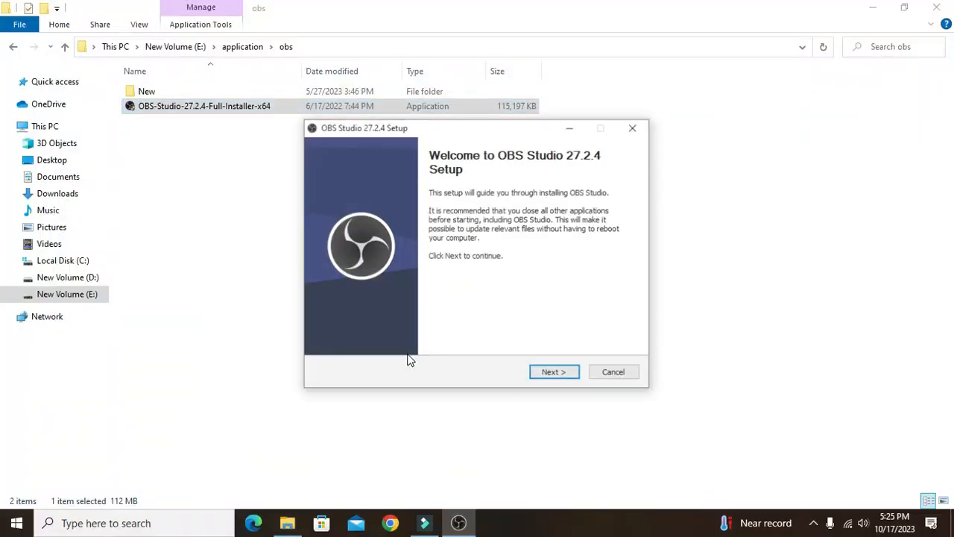
click(560, 377)
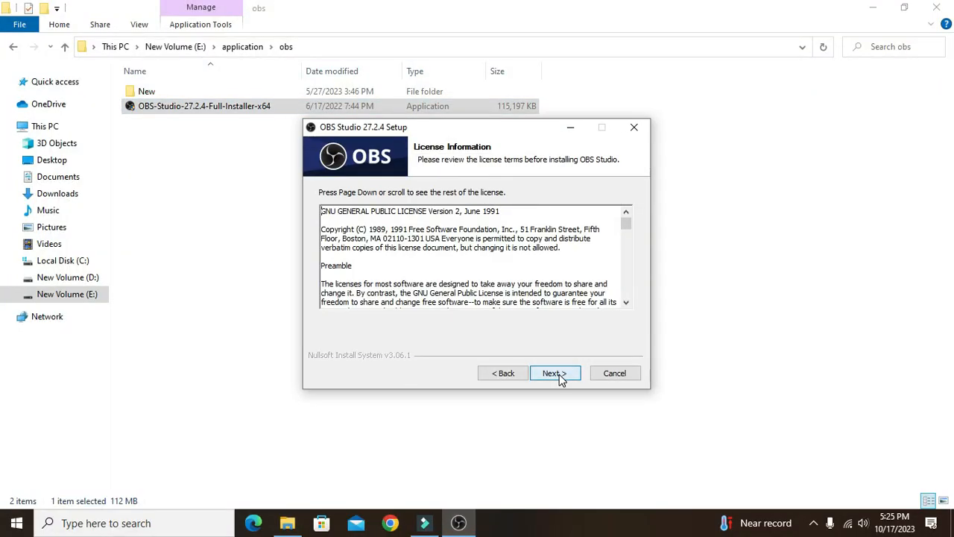
click(557, 374)
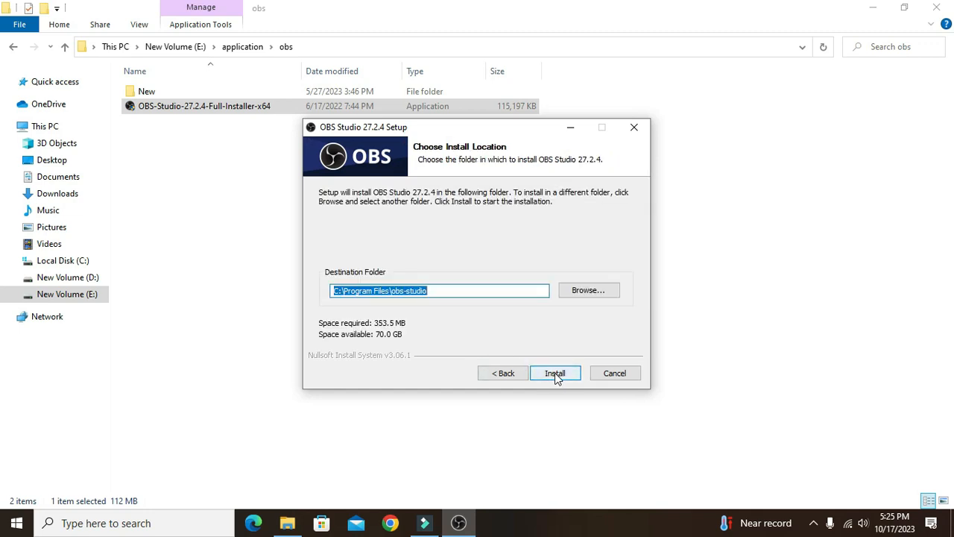
click(555, 374)
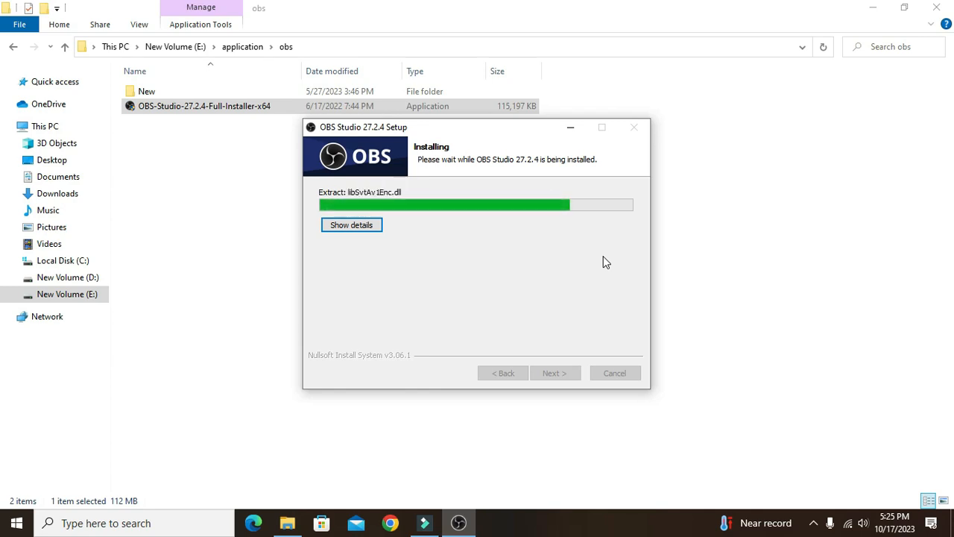
click(559, 375)
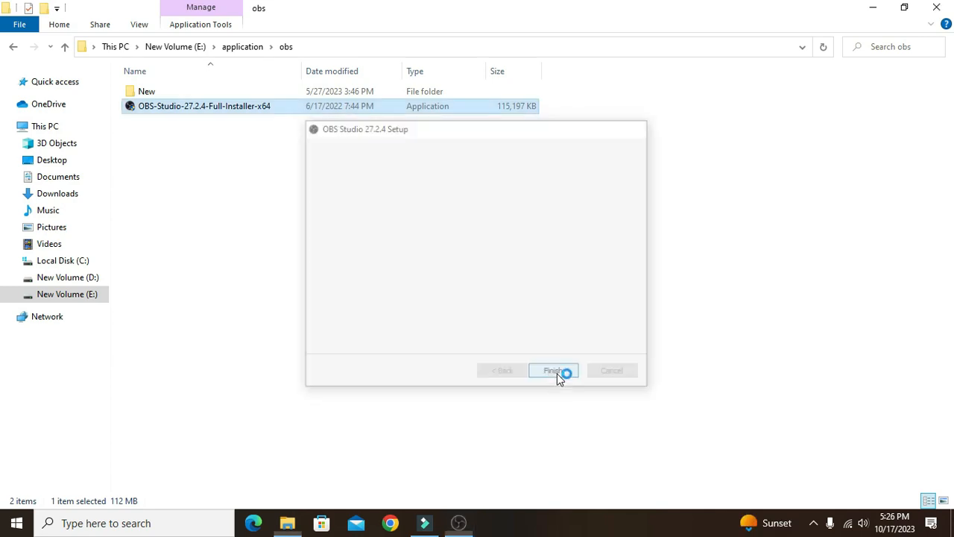
- Minimize File Explorer, launch the installed OBS Studio from the desktop, and close its Auto-Configuration Wizard
click(874, 9)
right_click(229, 245)
click(261, 278)
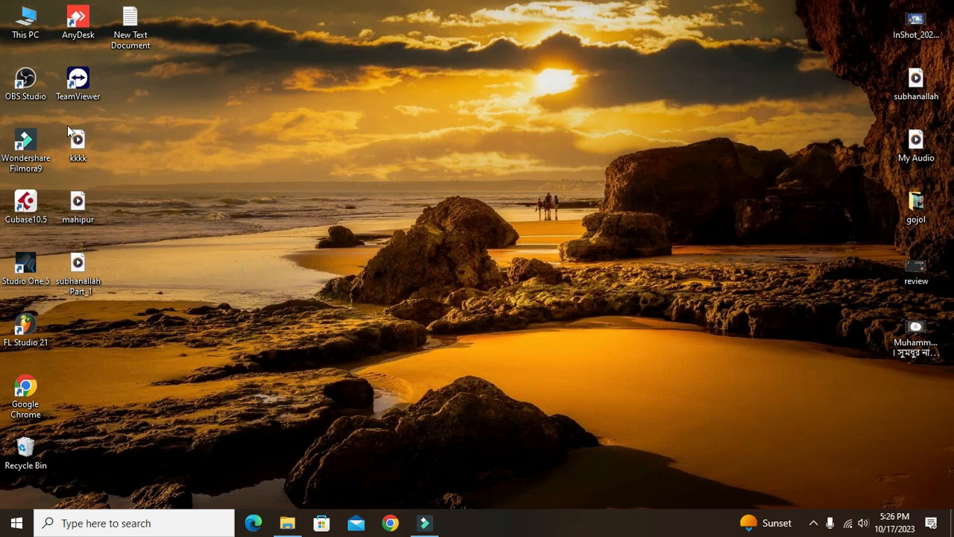
double_click(28, 80)
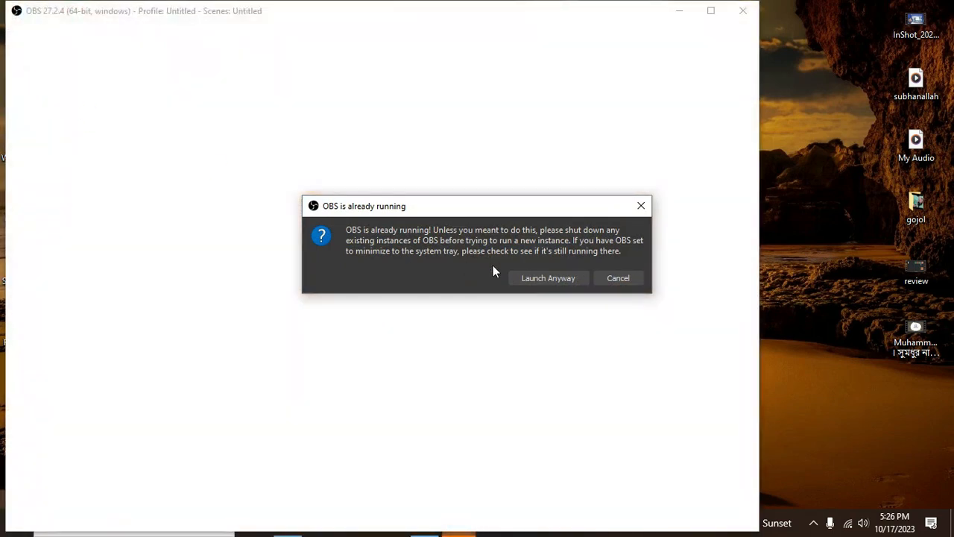
click(610, 276)
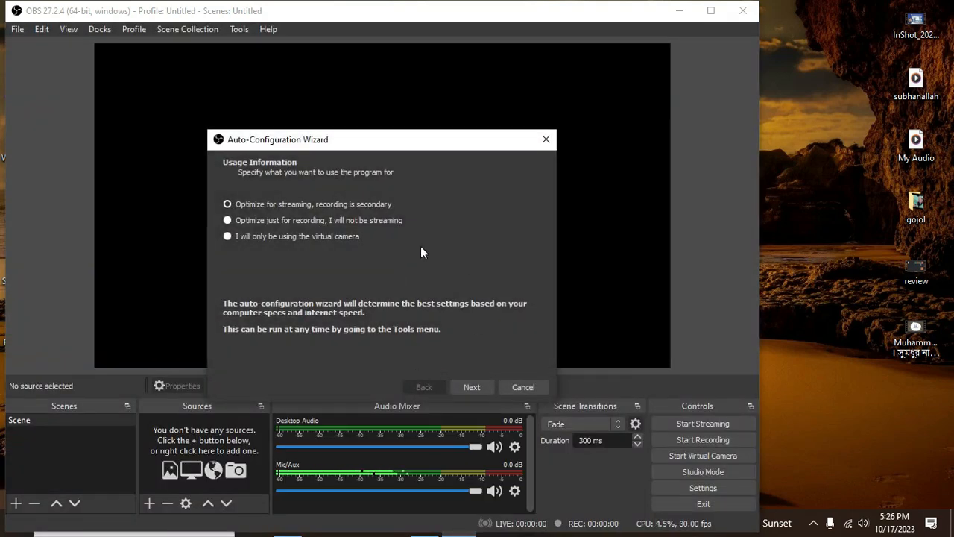
click(546, 140)
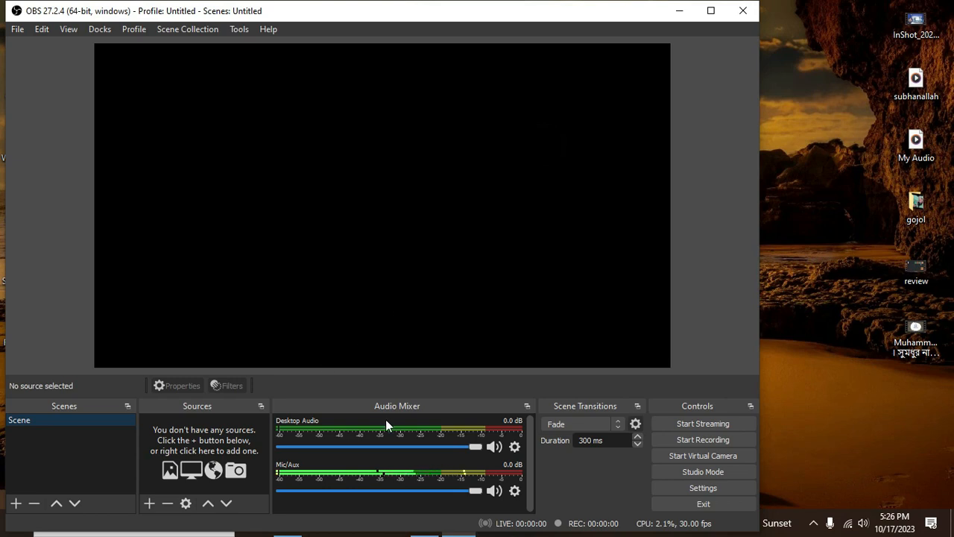
- Maximize the OBS window and close the new update notice without updating
click(710, 12)
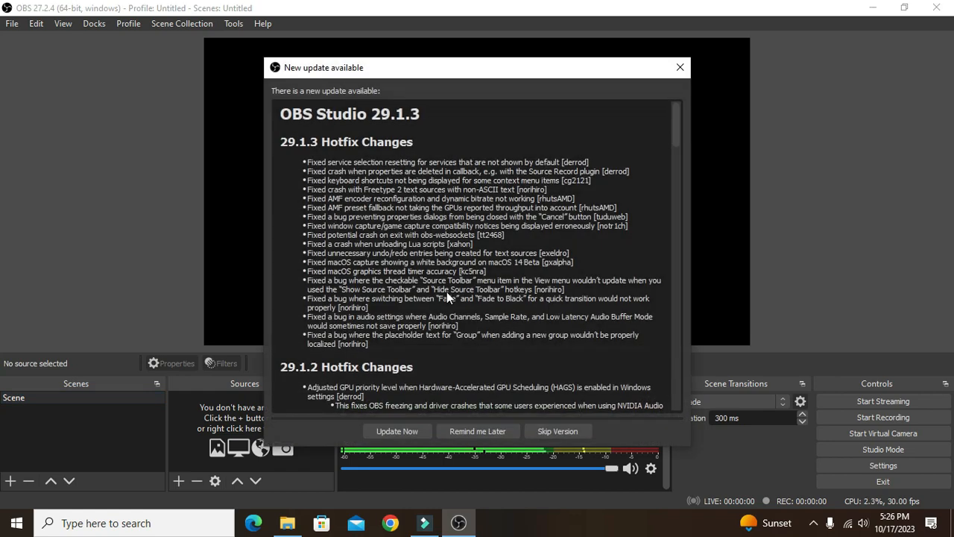
click(680, 68)
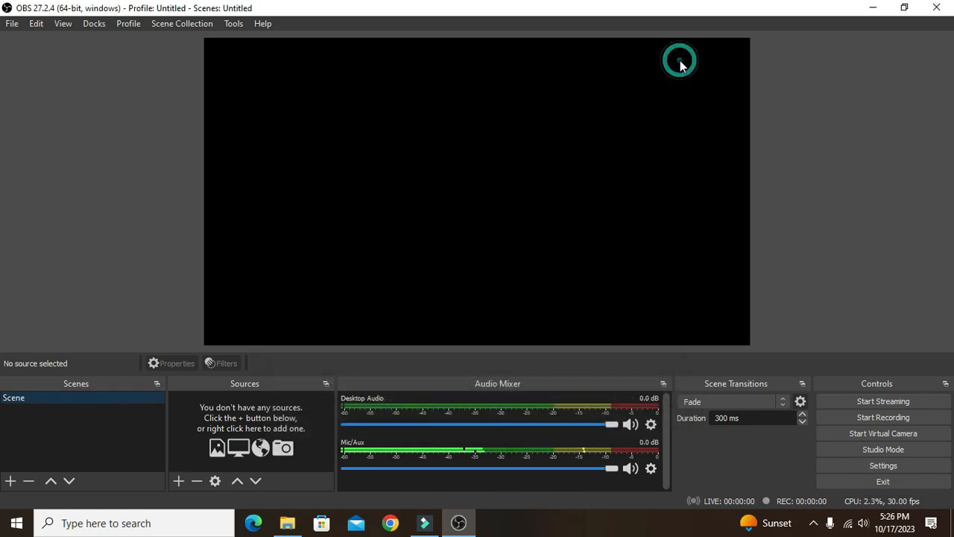
click(74, 384)
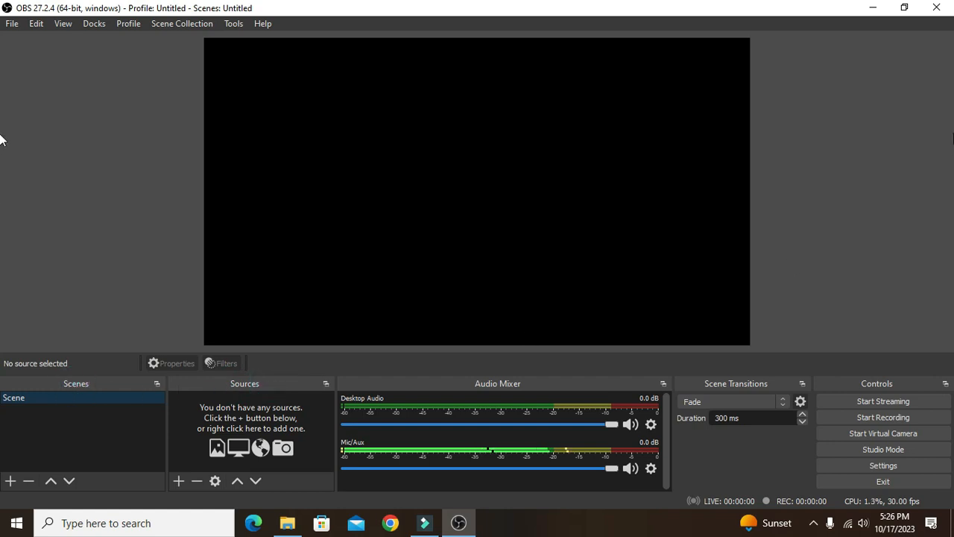
- Restore the OBS window from full screen, make it narrower, and move it toward the middle of the desktop
click(905, 9)
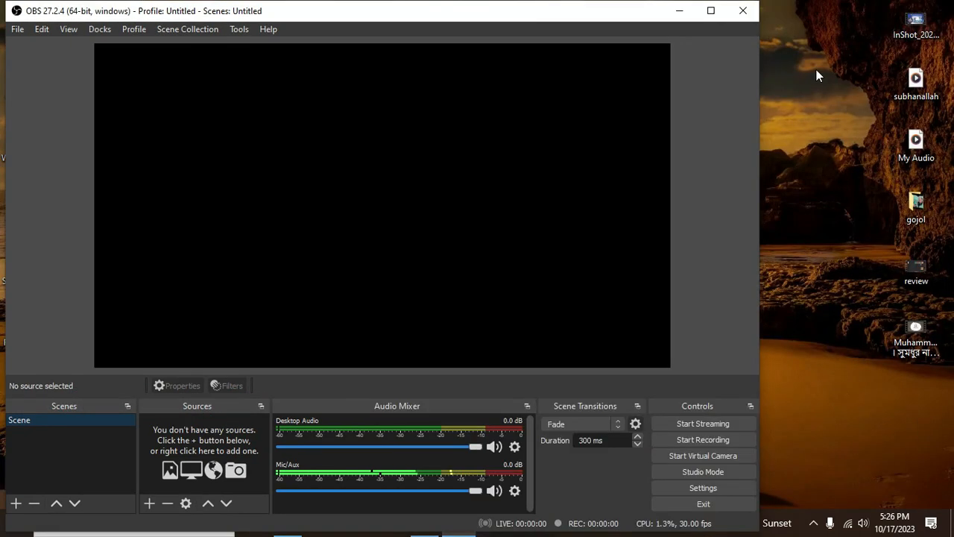
drag(760, 167, 549, 171)
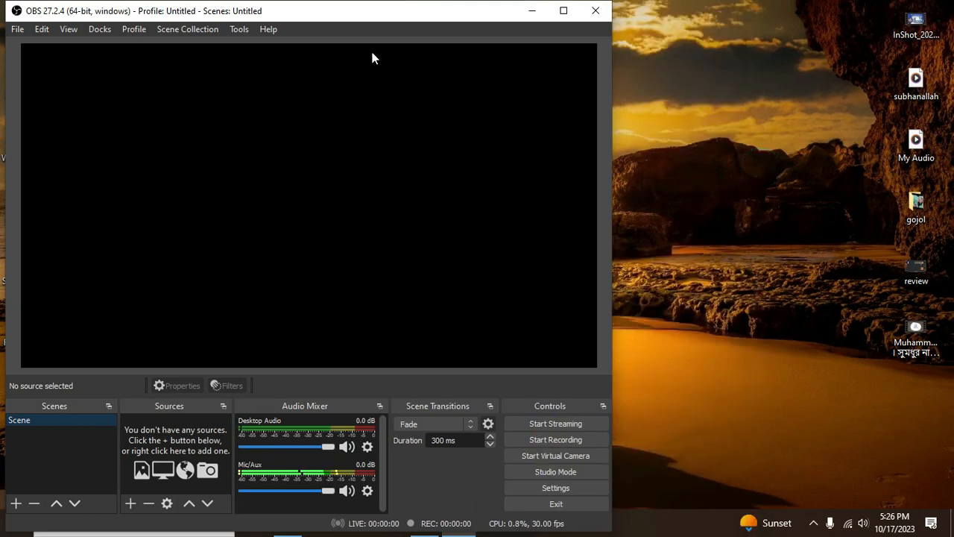
drag(375, 8, 542, 73)
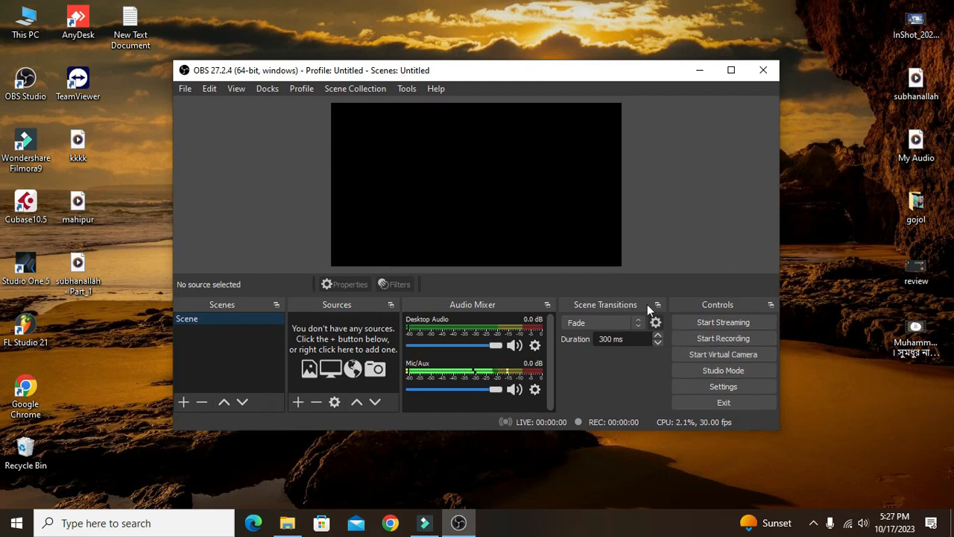
- Dock Scene Transitions as a tab together with Controls, and make the OBS window more compact
click(586, 305)
drag(587, 305, 684, 320)
drag(779, 211, 609, 210)
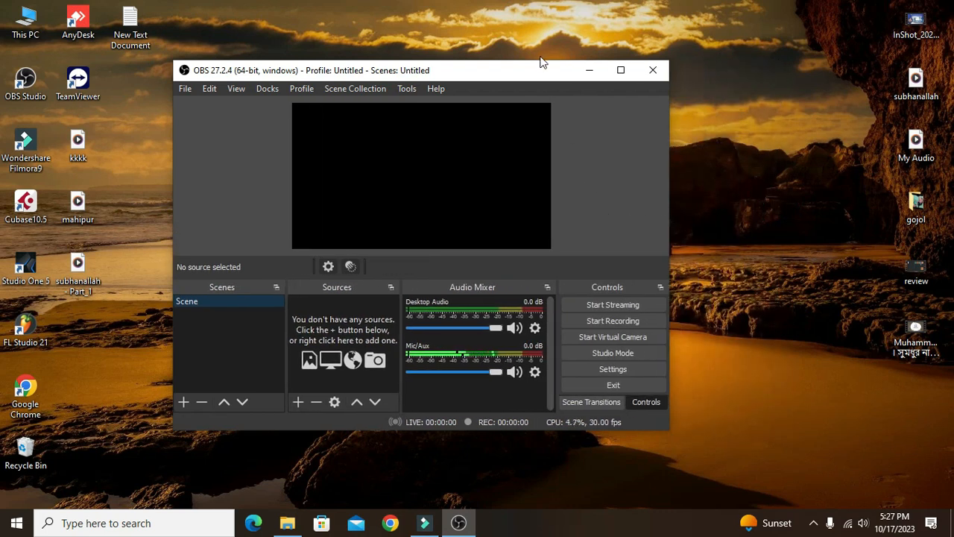
drag(539, 62, 540, 95)
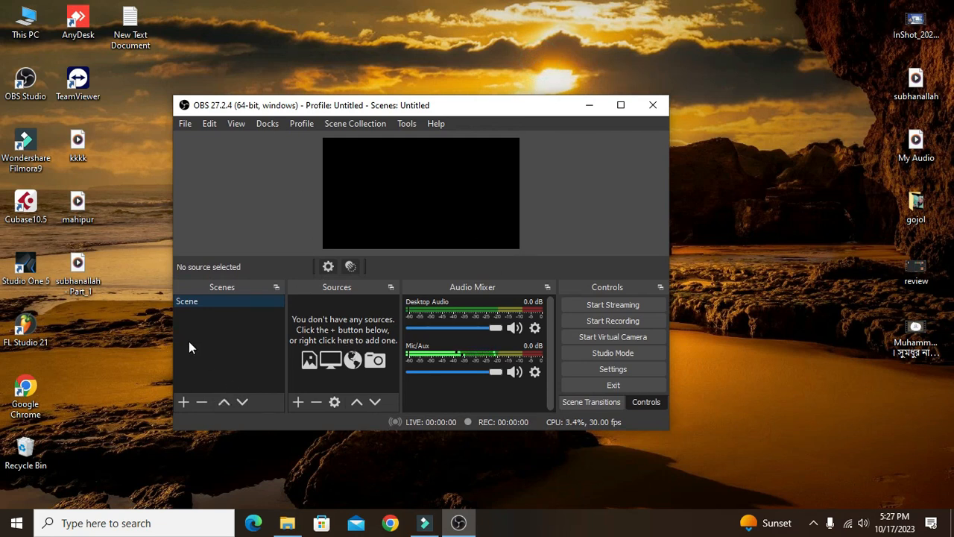
- Try to remove the only scene from the scene list
click(190, 303)
right_click(195, 303)
click(202, 340)
click(201, 402)
click(485, 288)
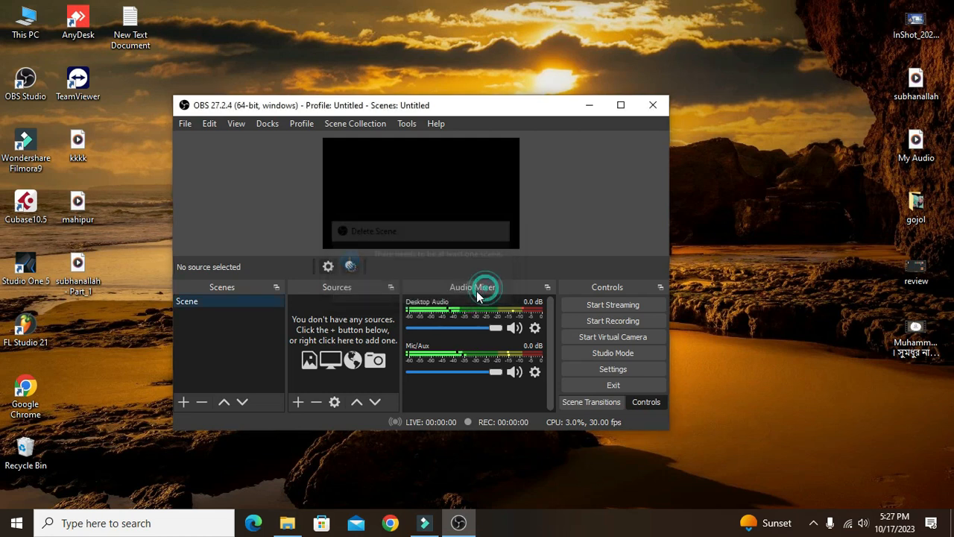
- Add a new scene named Scene 2 and select the original Scene again
click(200, 303)
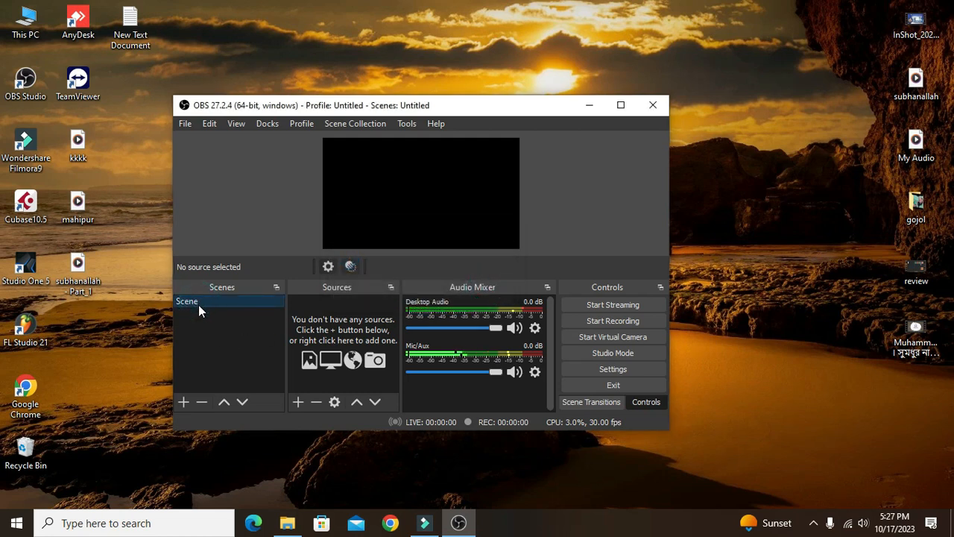
right_click(187, 320)
click(214, 332)
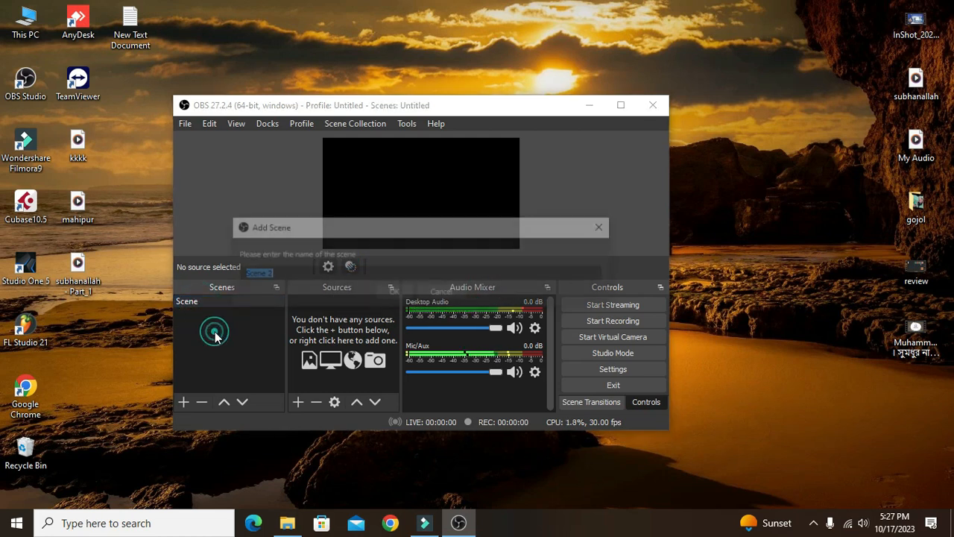
click(394, 289)
click(223, 334)
click(203, 302)
click(201, 312)
click(198, 302)
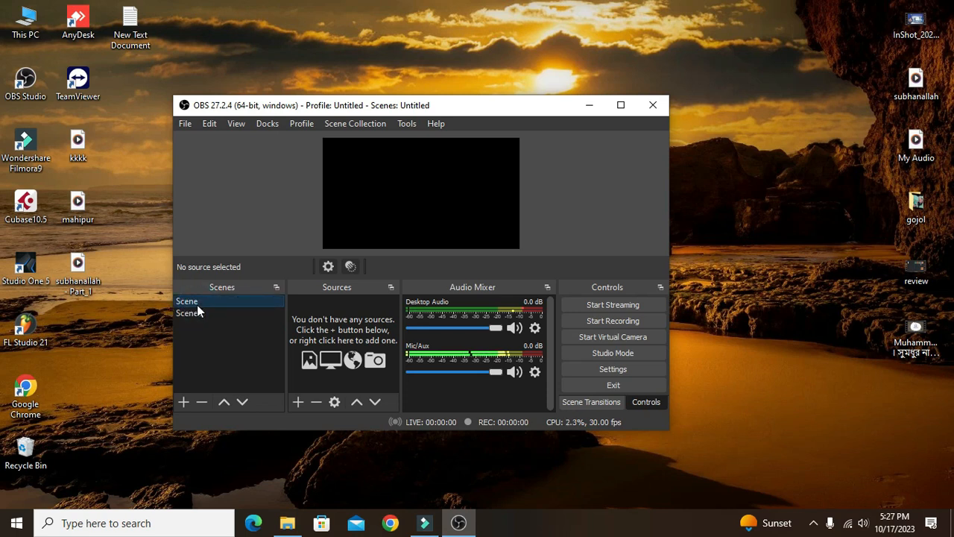
- Add a new visible Display Capture source for Display 1 with cursor capture to the selected scene, and deselect it
right_click(323, 318)
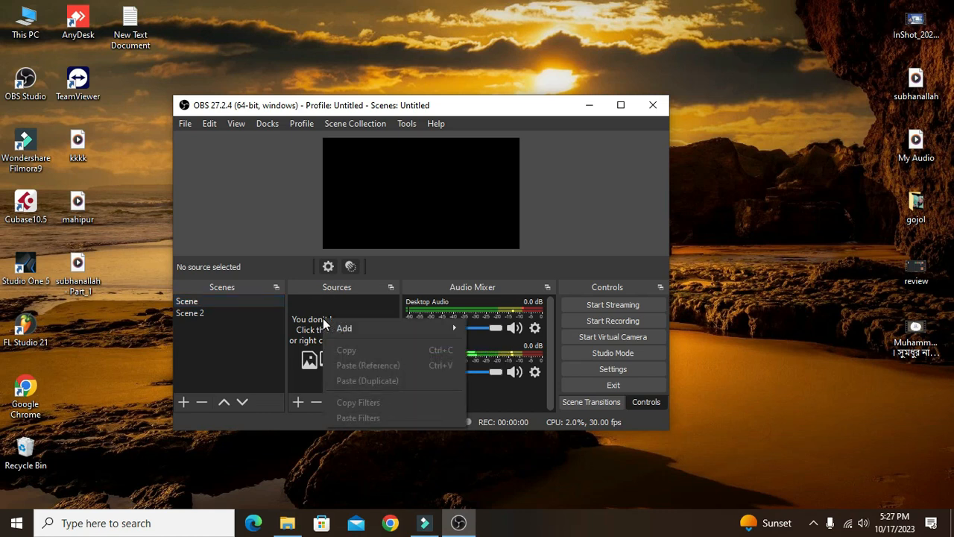
click(354, 328)
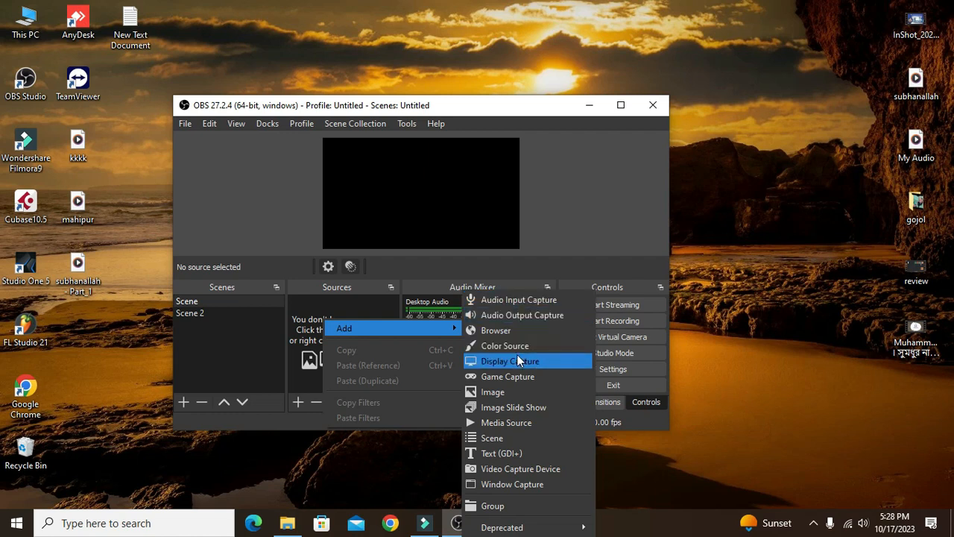
click(489, 366)
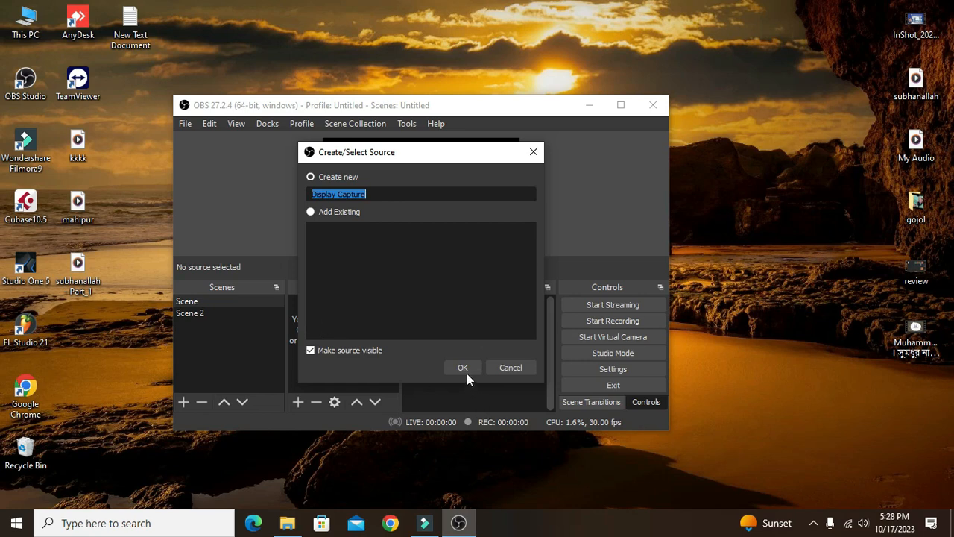
click(466, 373)
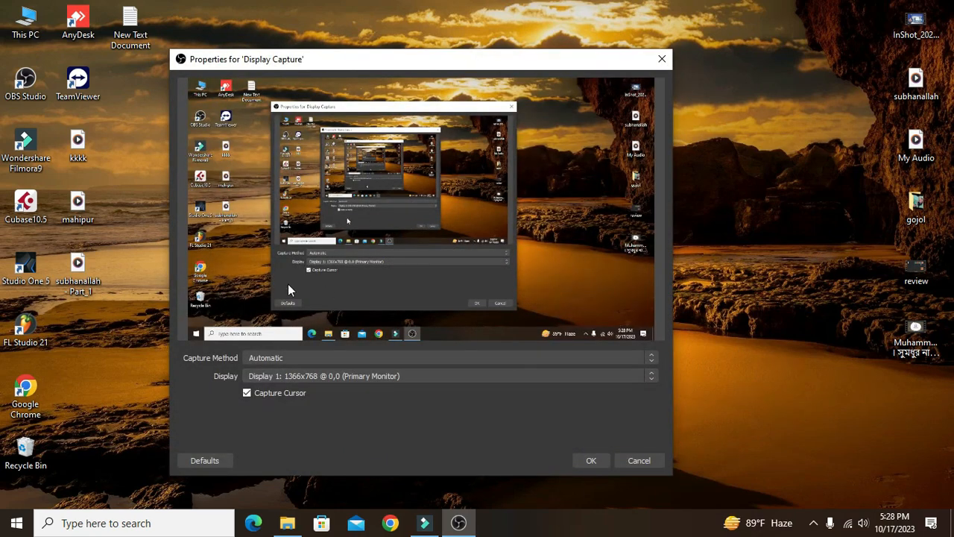
click(591, 461)
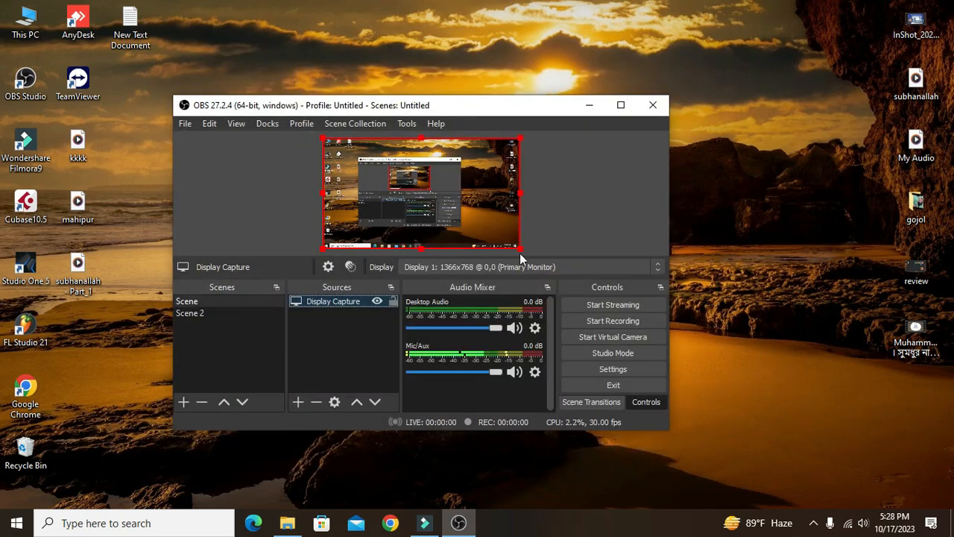
drag(520, 252, 473, 246)
click(360, 350)
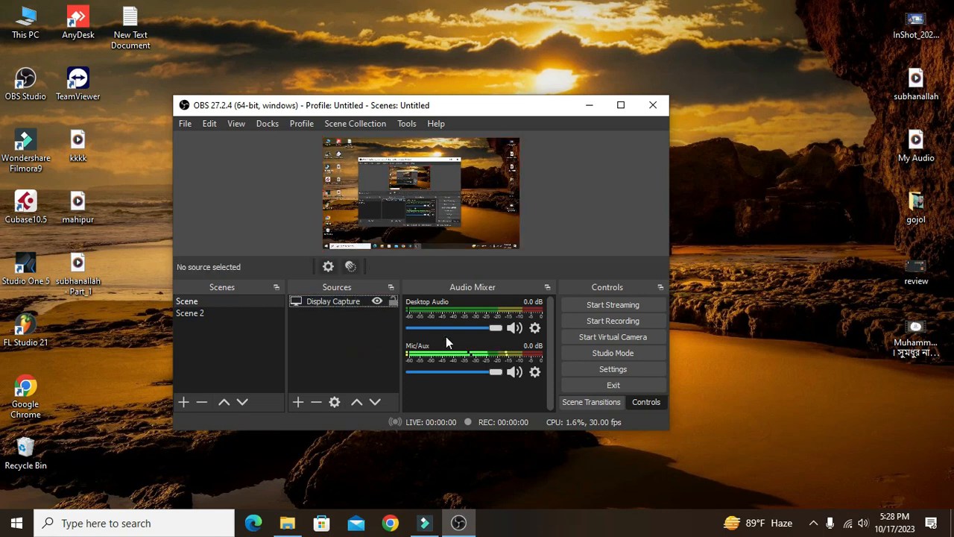
- Compare the sources of Scene and Scene 2, and return to Scene
right_click(337, 341)
click(330, 335)
click(186, 301)
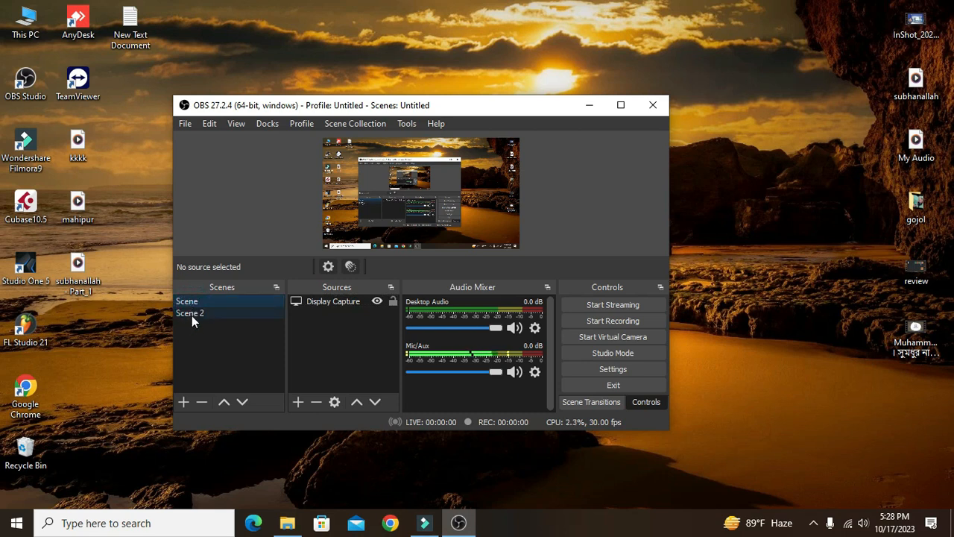
click(192, 314)
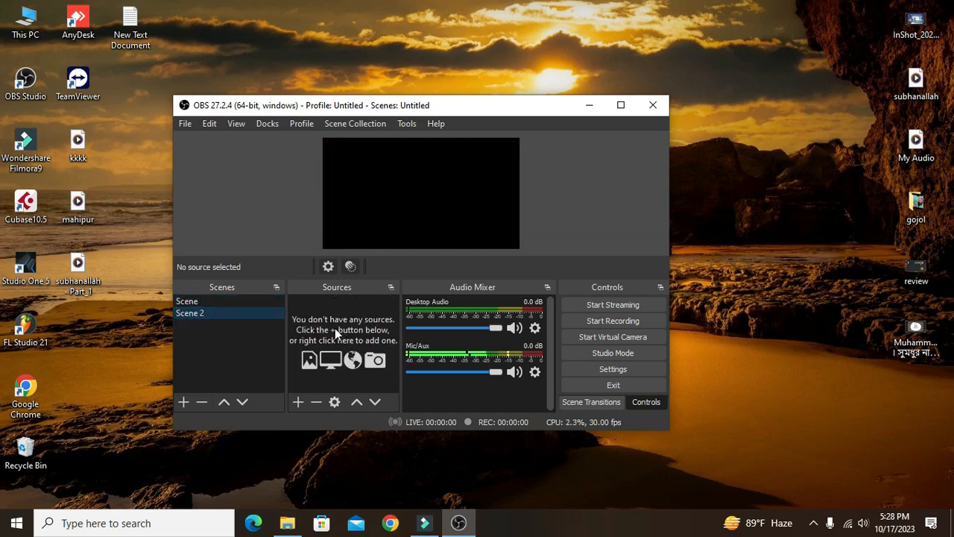
click(193, 302)
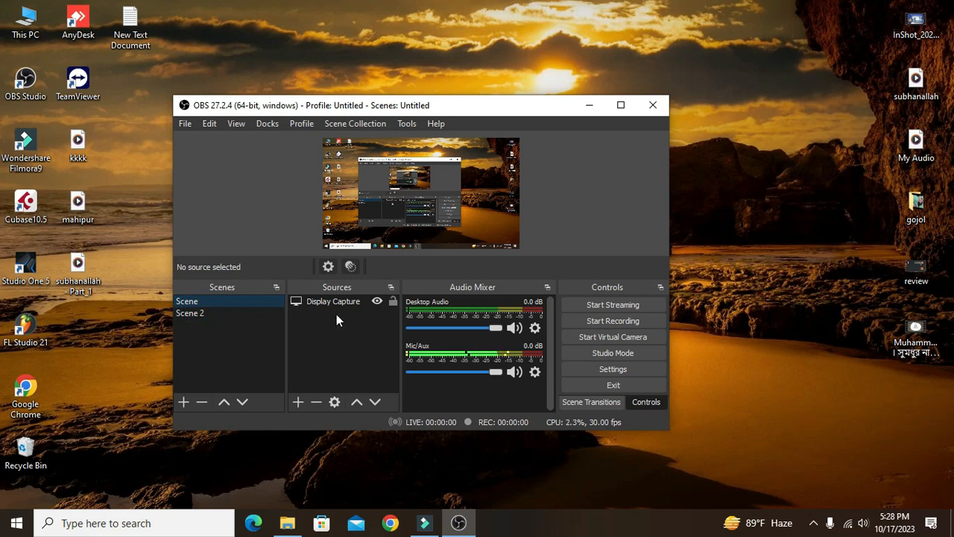
- Record a test clip of the screen for a few seconds and stop the recording
click(589, 326)
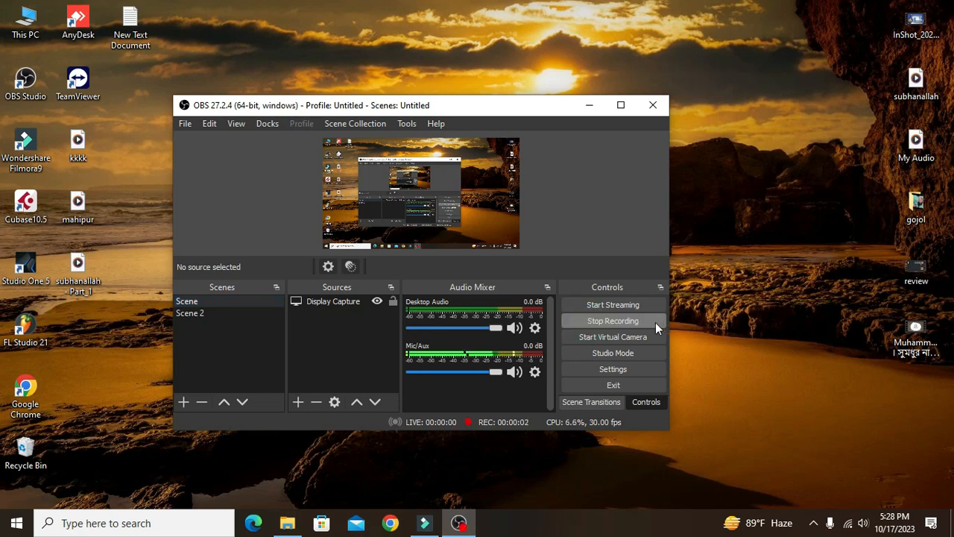
click(616, 321)
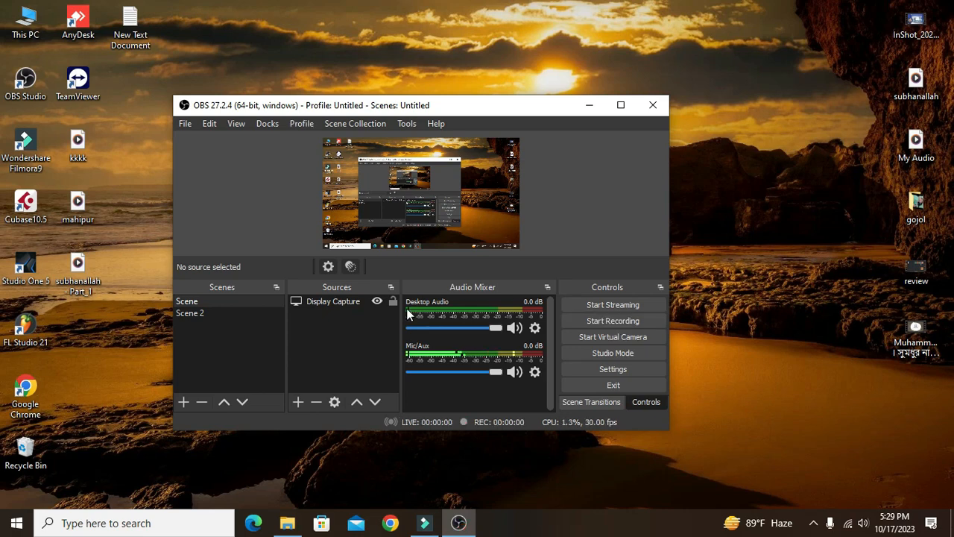
- Set the recording path in the output settings to E:/obs vedio/new and apply it
click(618, 371)
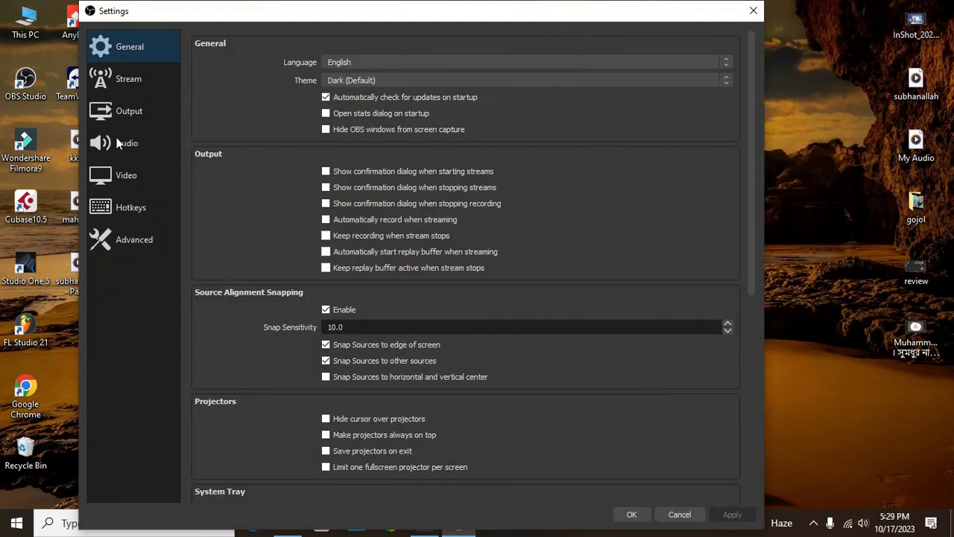
click(131, 111)
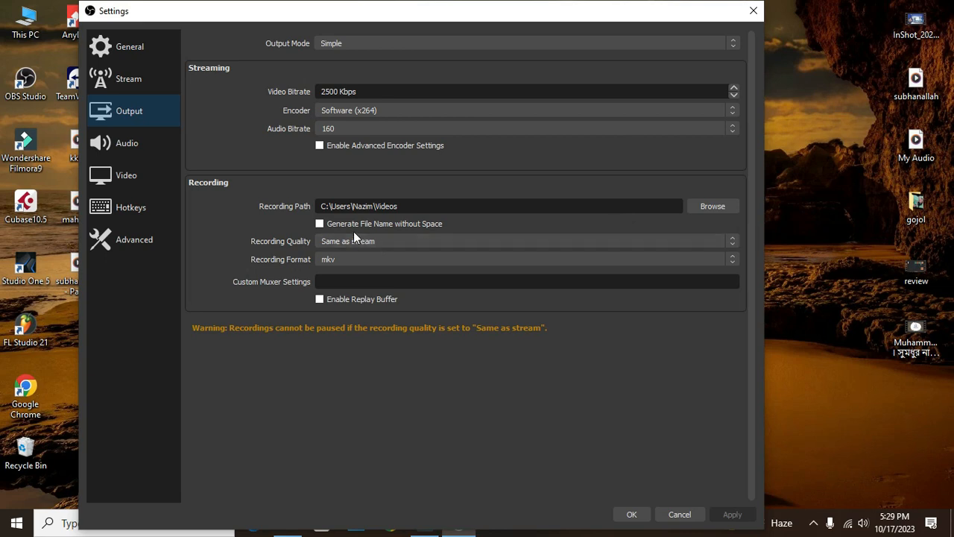
click(711, 207)
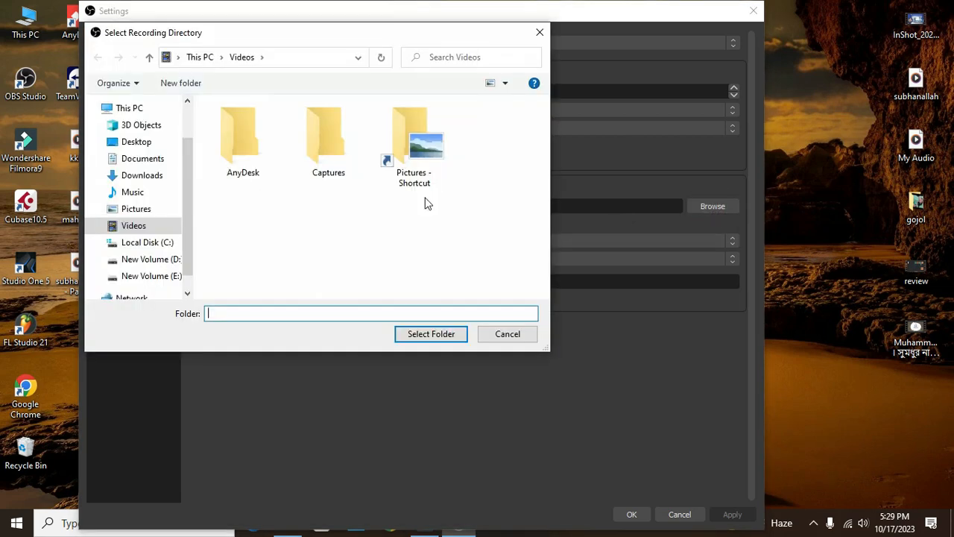
scroll(148, 250, down, 1)
click(152, 239)
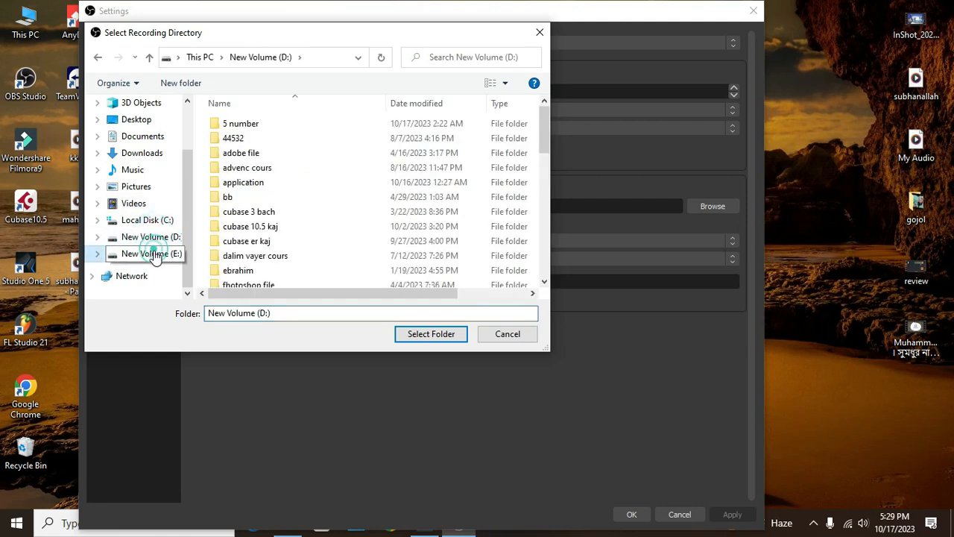
click(151, 254)
scroll(276, 206, down, 3)
scroll(248, 237, down, 2)
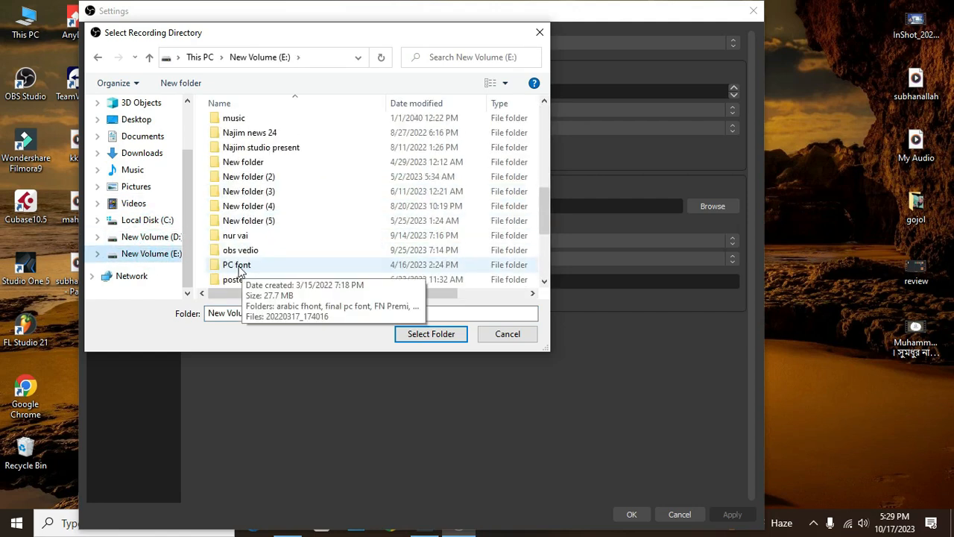
double_click(240, 250)
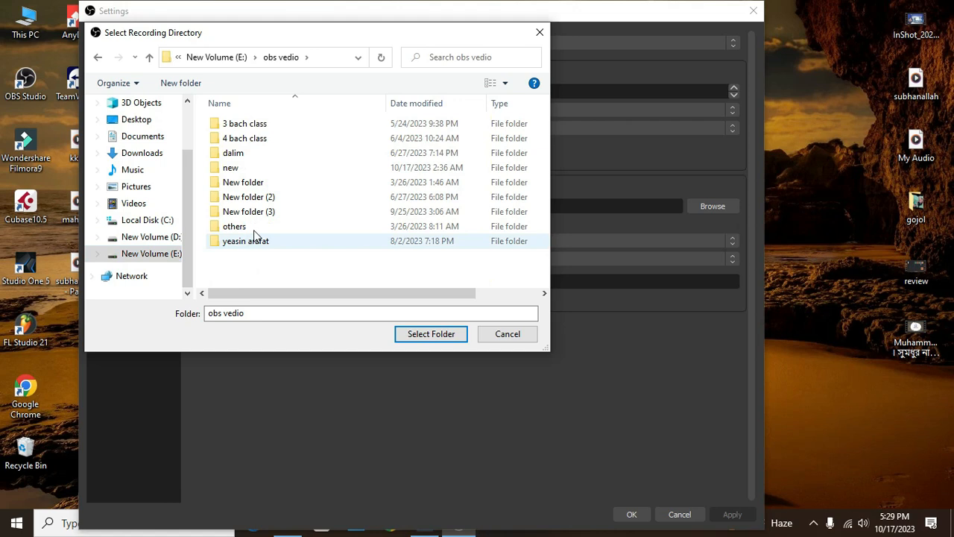
double_click(247, 172)
click(425, 333)
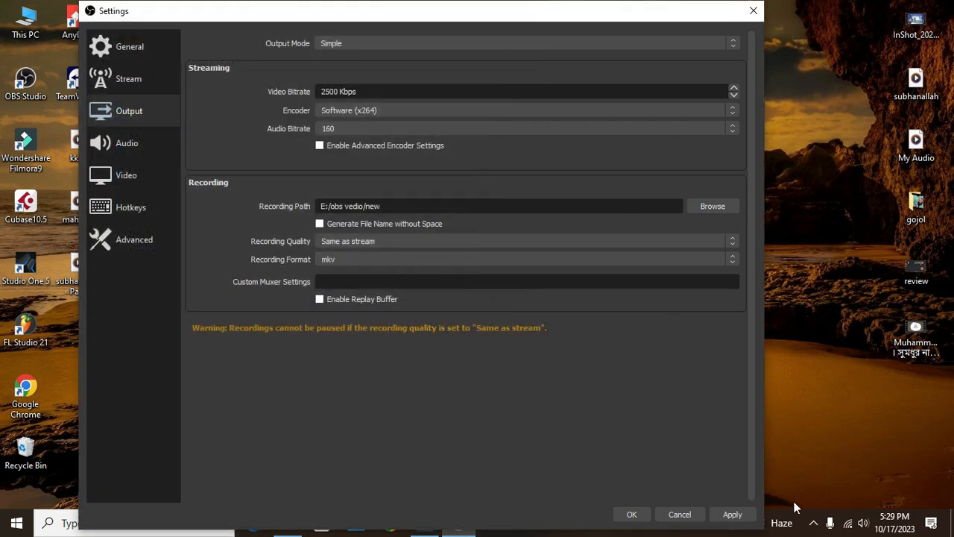
click(732, 514)
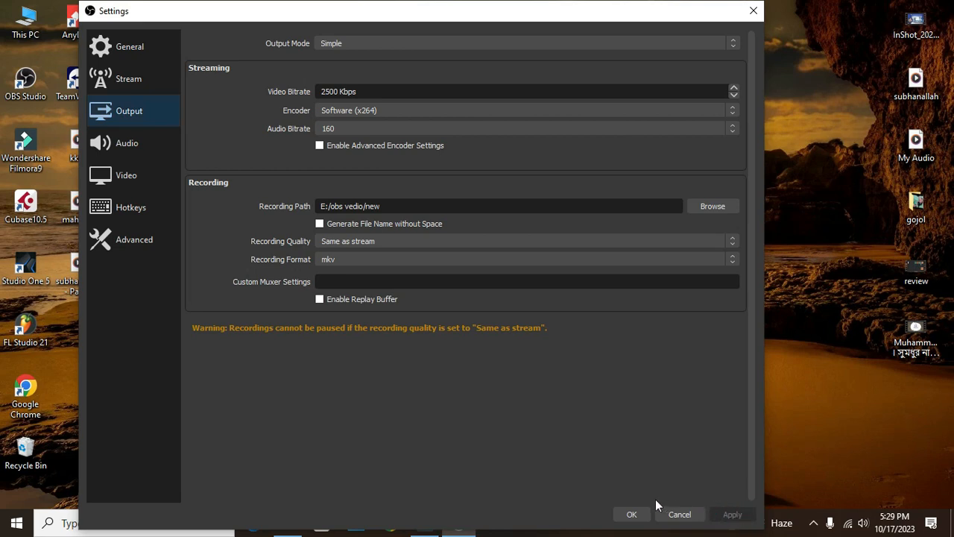
- Set the recording quality to High Quality, Medium File Size and keep mkv as the recording format
click(341, 243)
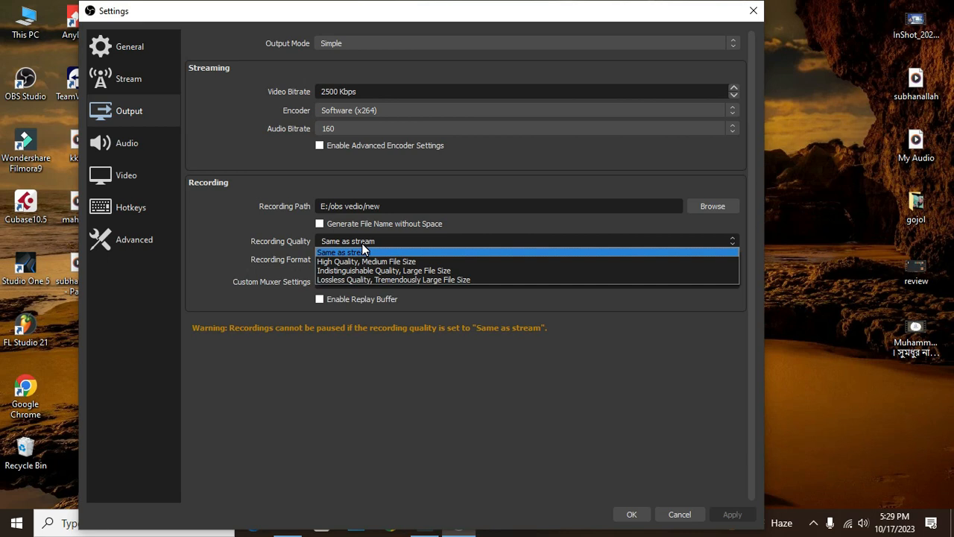
click(356, 261)
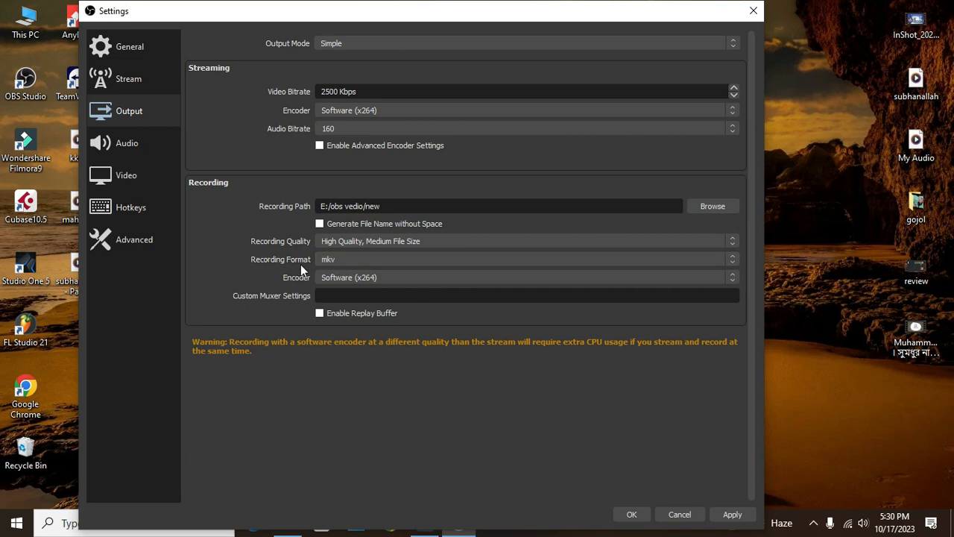
click(356, 261)
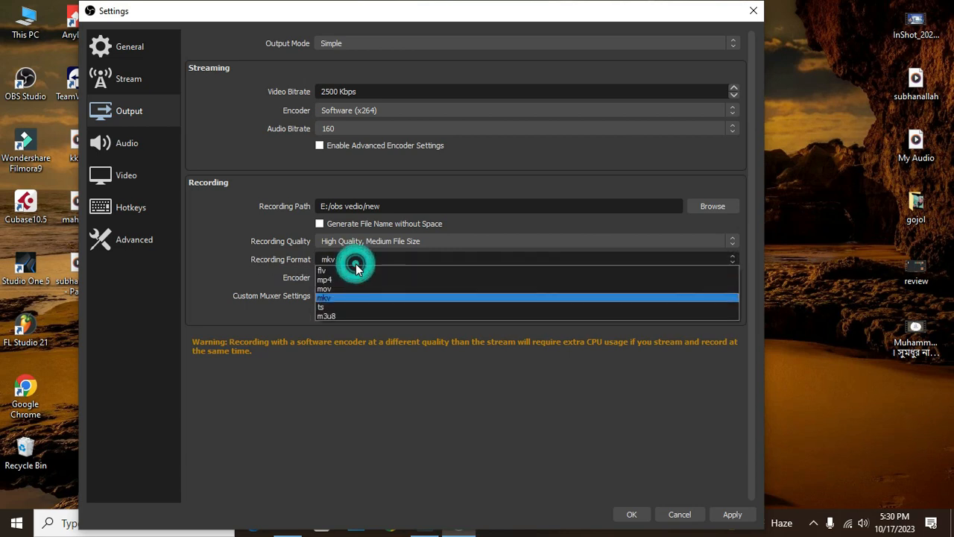
click(332, 298)
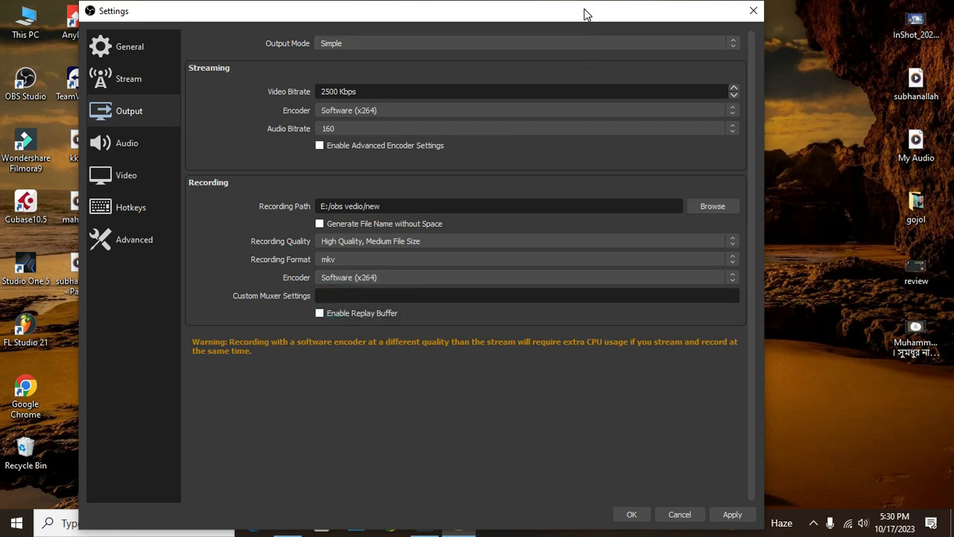
- Move the Settings window down, reselect High Quality, Medium File Size, then apply the output settings and close the window
drag(585, 10, 566, 59)
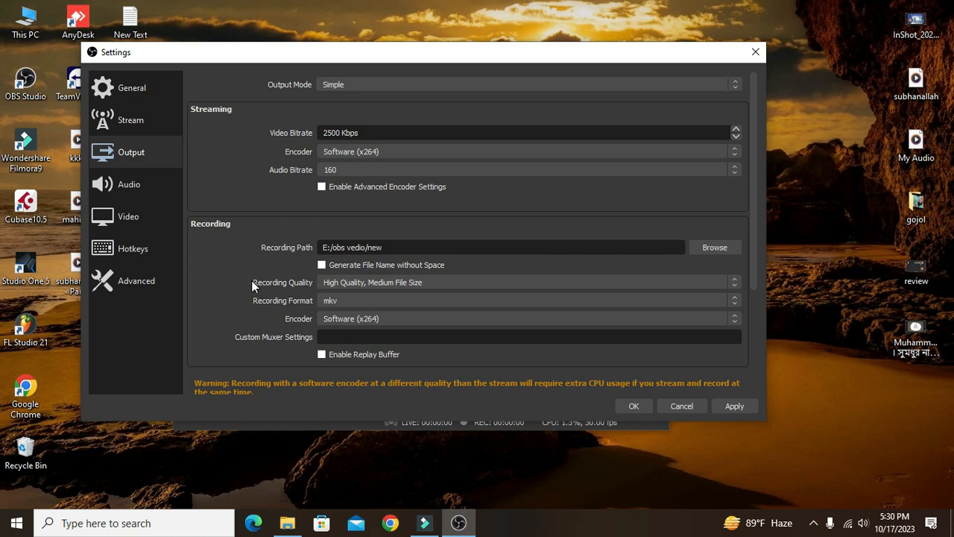
click(400, 283)
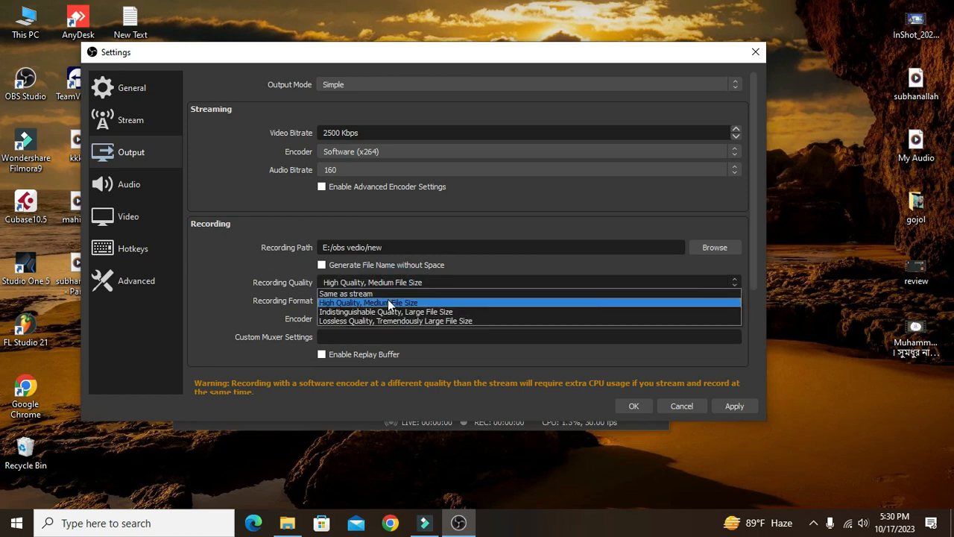
click(386, 302)
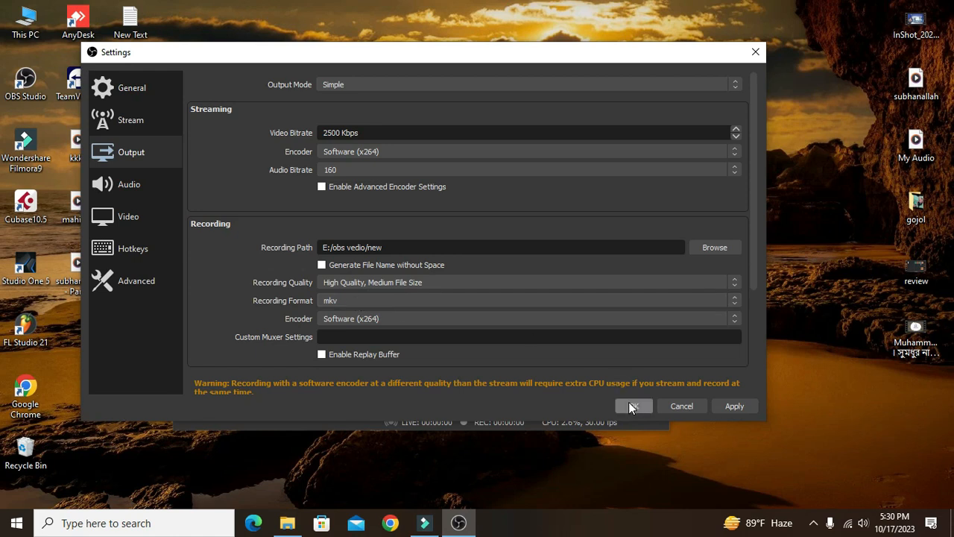
click(740, 405)
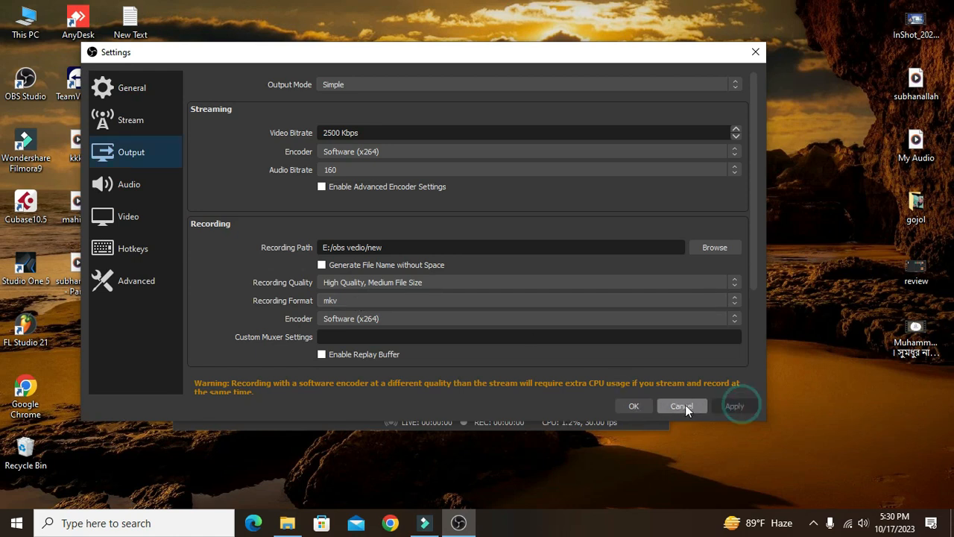
click(633, 405)
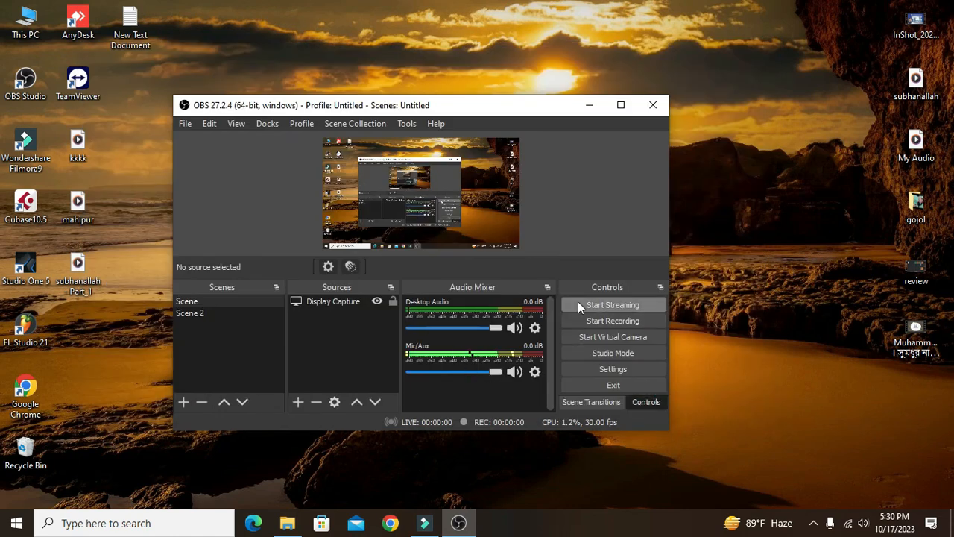
- Redock Controls as the first tab beside Scene Transitions, and reduce the OBS window's height
drag(601, 287, 604, 320)
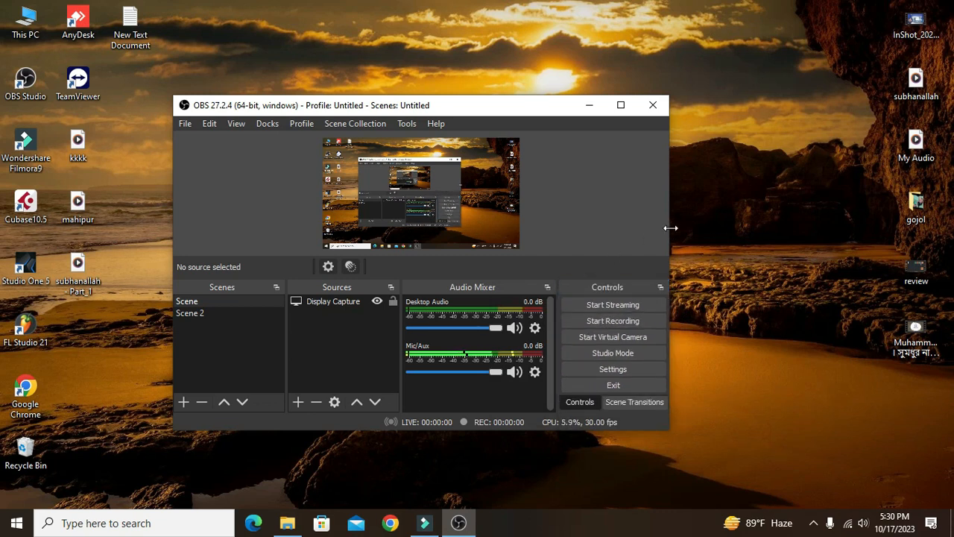
drag(480, 97, 485, 131)
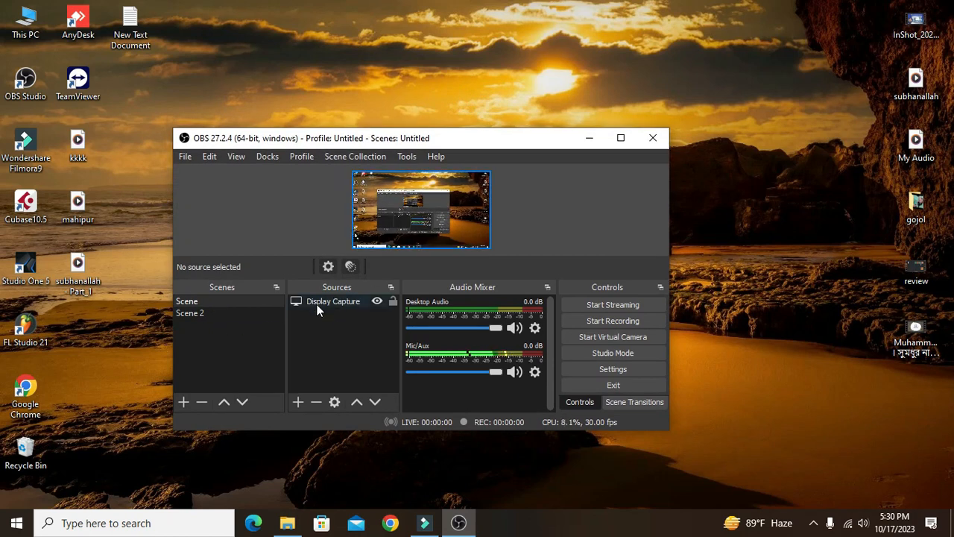
- Dock Sources as a tab together with Scenes, and switch between the two tabs, ending on Scenes
drag(335, 289, 237, 307)
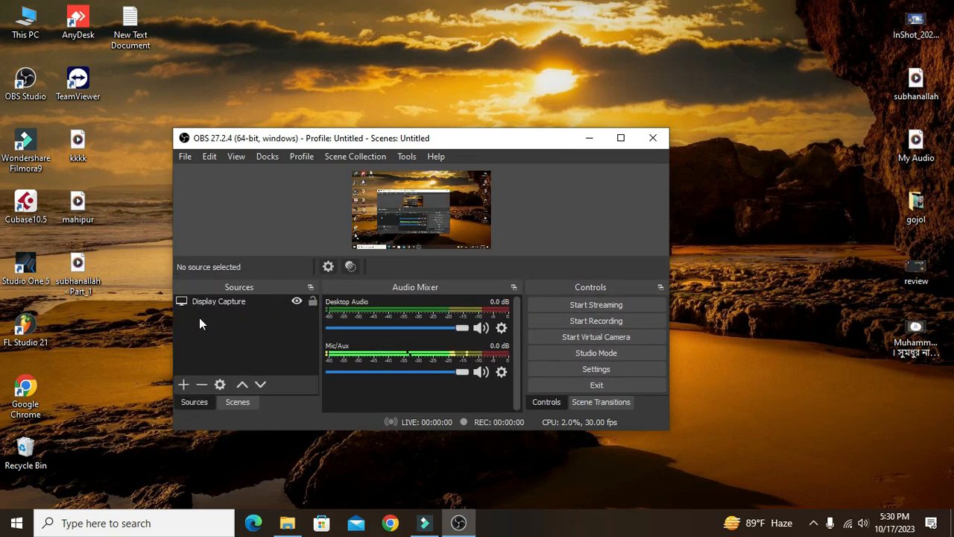
click(234, 403)
click(188, 403)
click(238, 403)
click(196, 402)
click(238, 402)
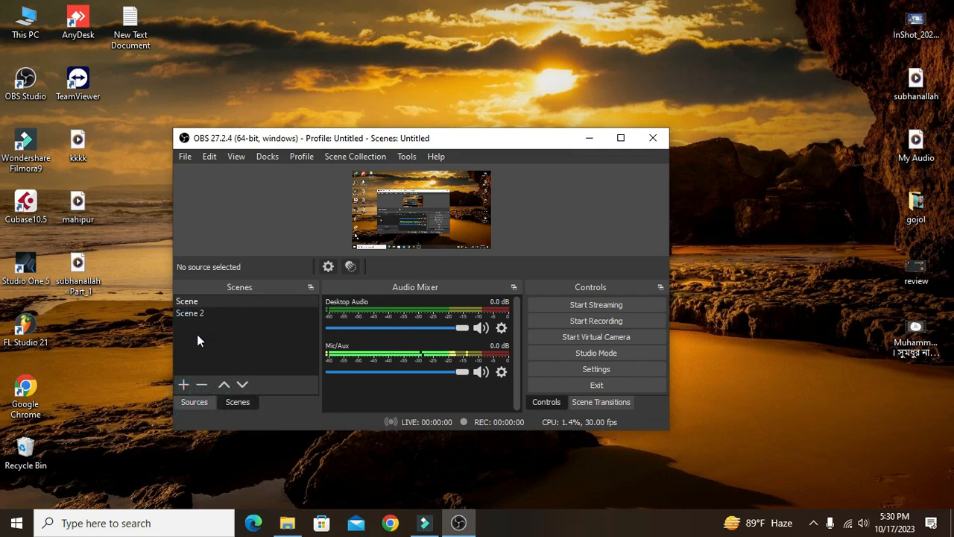
- Make the OBS window narrower and slightly shorter, and start a screen recording
drag(174, 207, 289, 209)
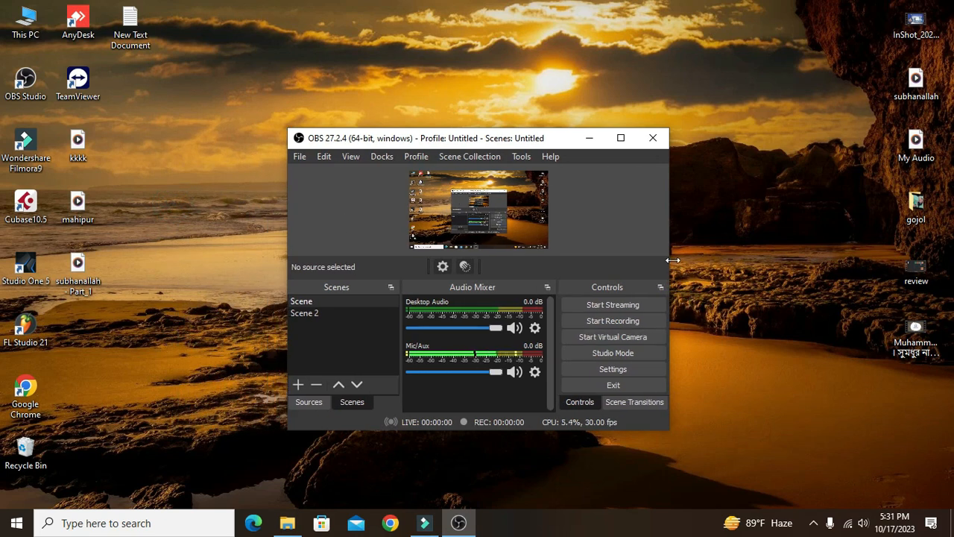
drag(555, 127, 559, 139)
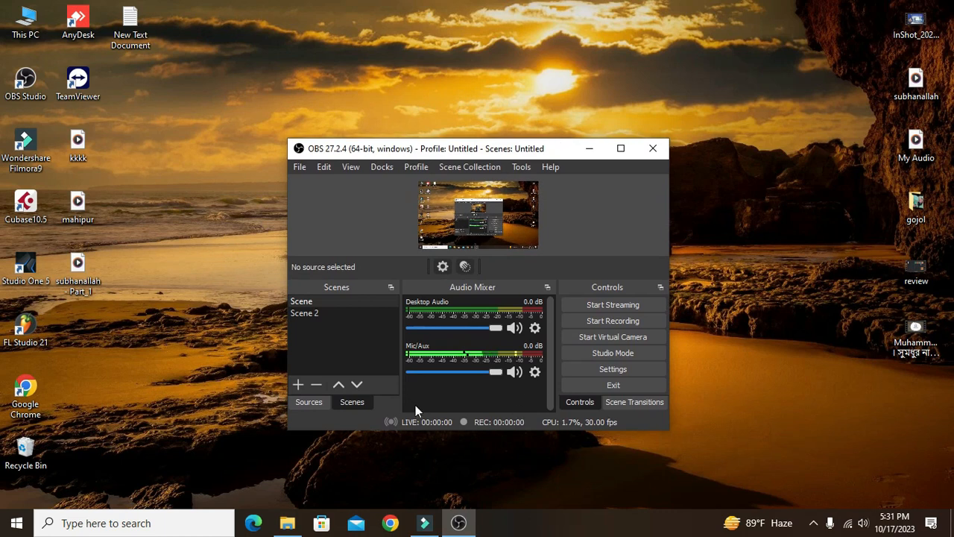
click(621, 320)
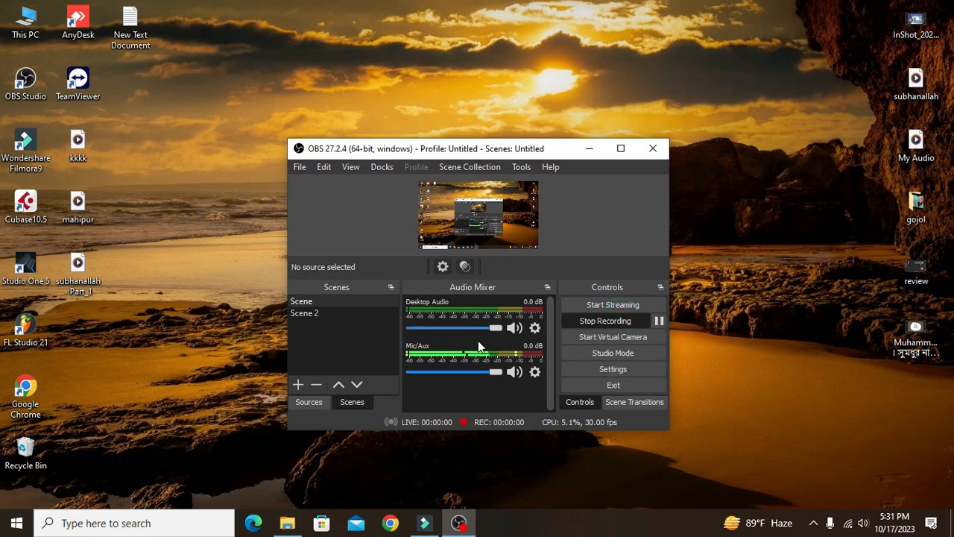
- Stop the recording, and assign S as the hotkey for both Start Recording and Stop Recording
click(612, 321)
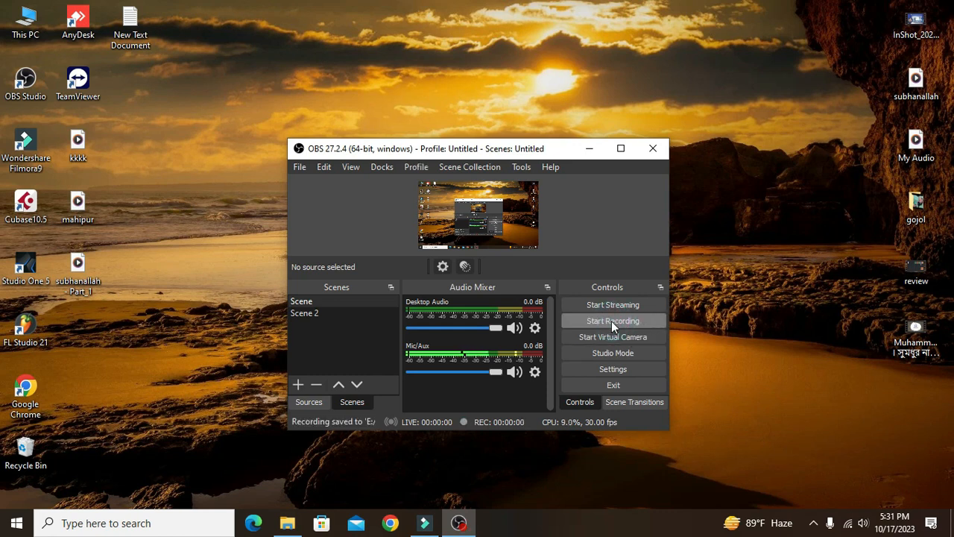
click(622, 366)
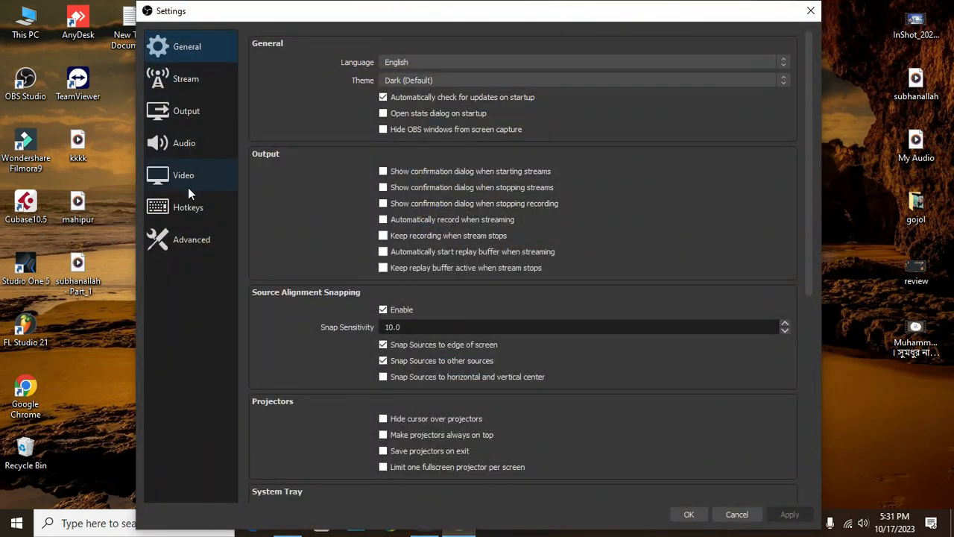
click(190, 246)
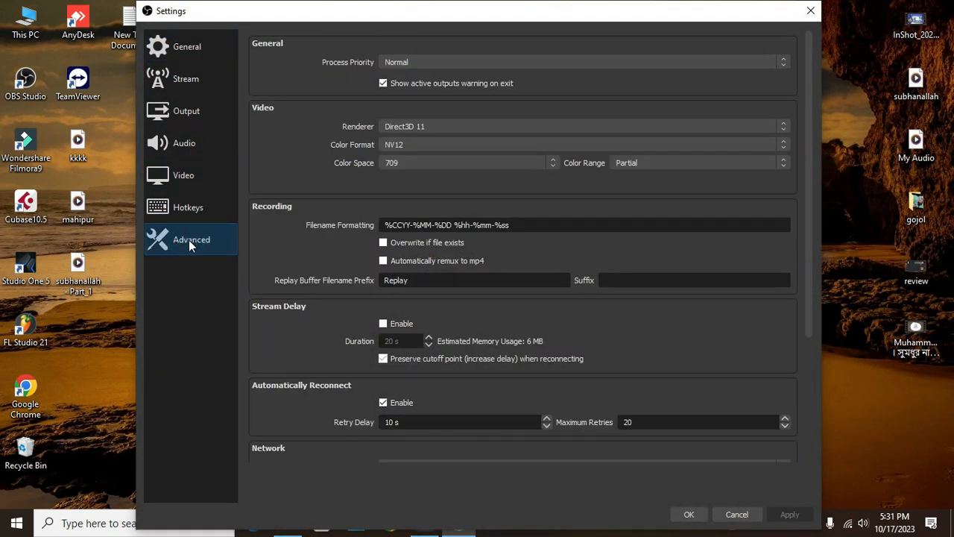
click(185, 213)
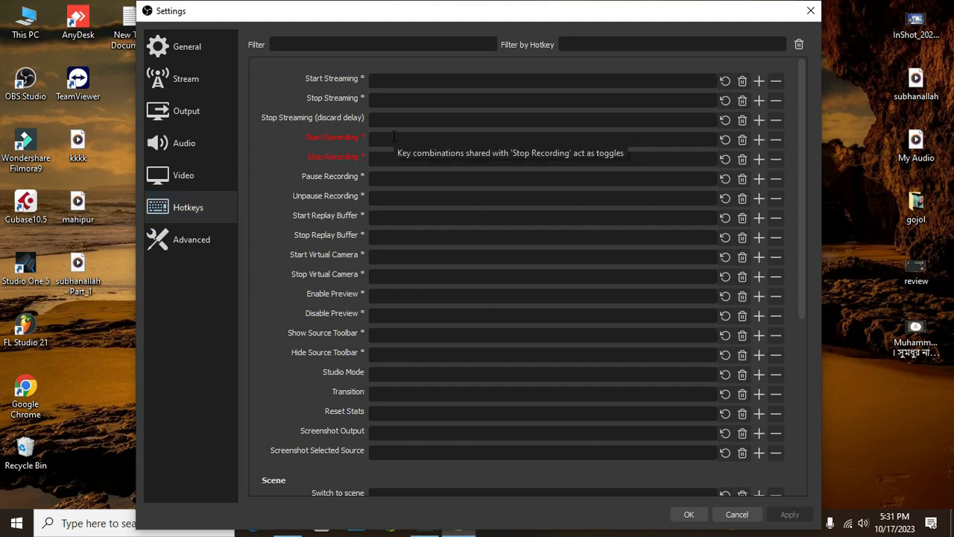
key(s)
click(384, 158)
key(s)
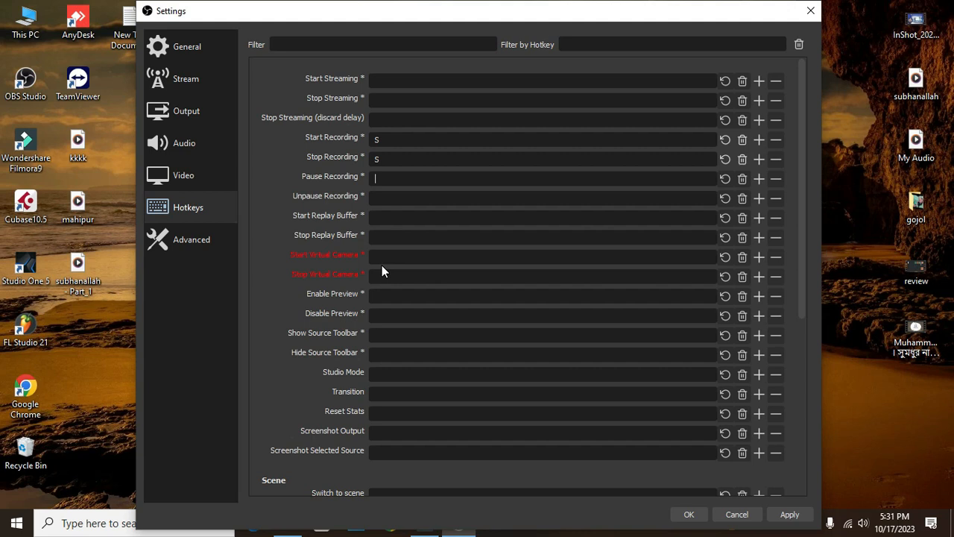
- Assign M as the hotkey for both Pause Recording and Unpause Recording, and save the settings
key(p)
key(BackSpace)
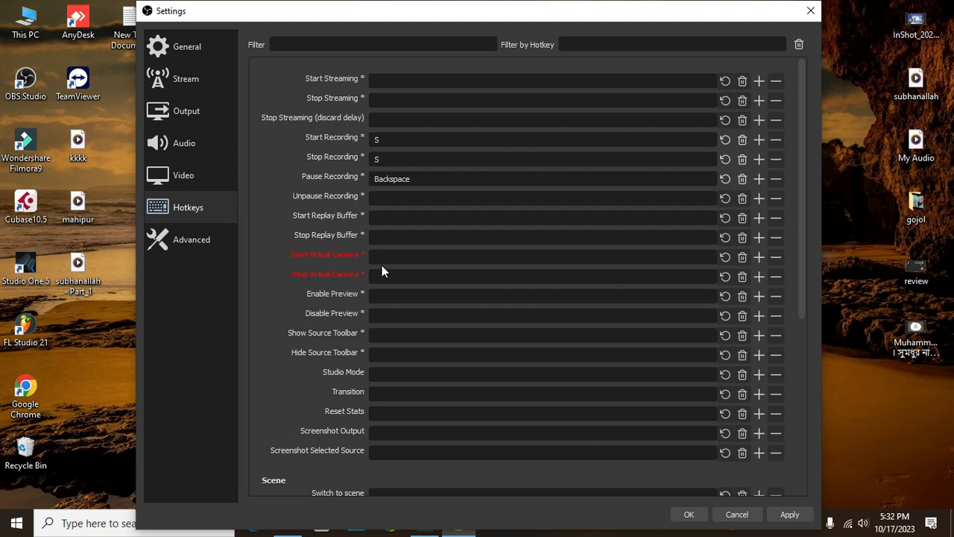
key(m)
click(387, 198)
key(m)
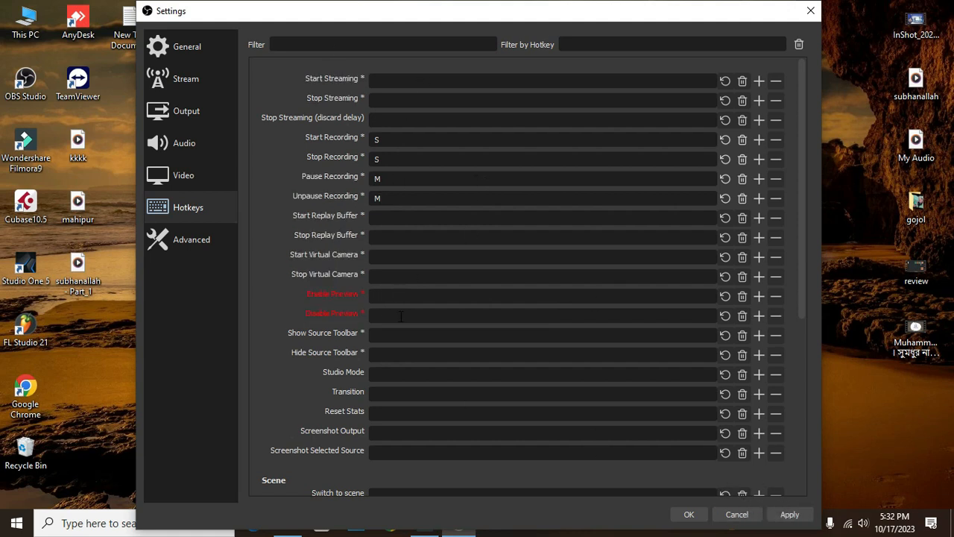
click(784, 514)
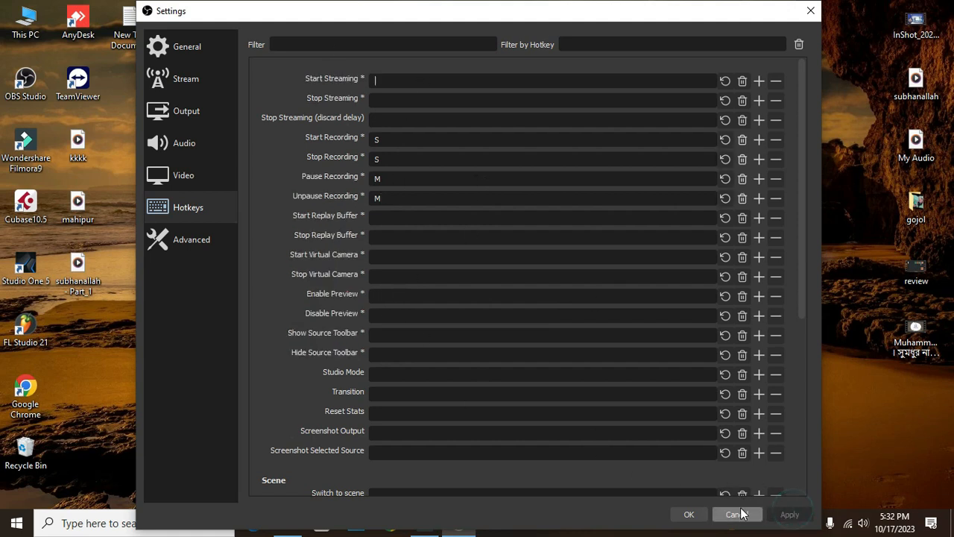
click(688, 514)
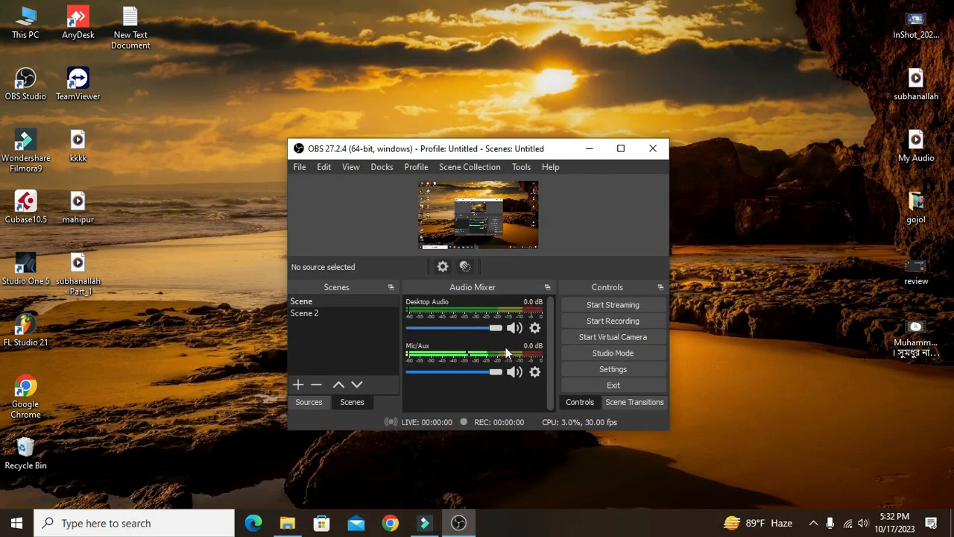
- Make a brief test recording, and record a second one that is paused and resumed before stopping it
click(606, 320)
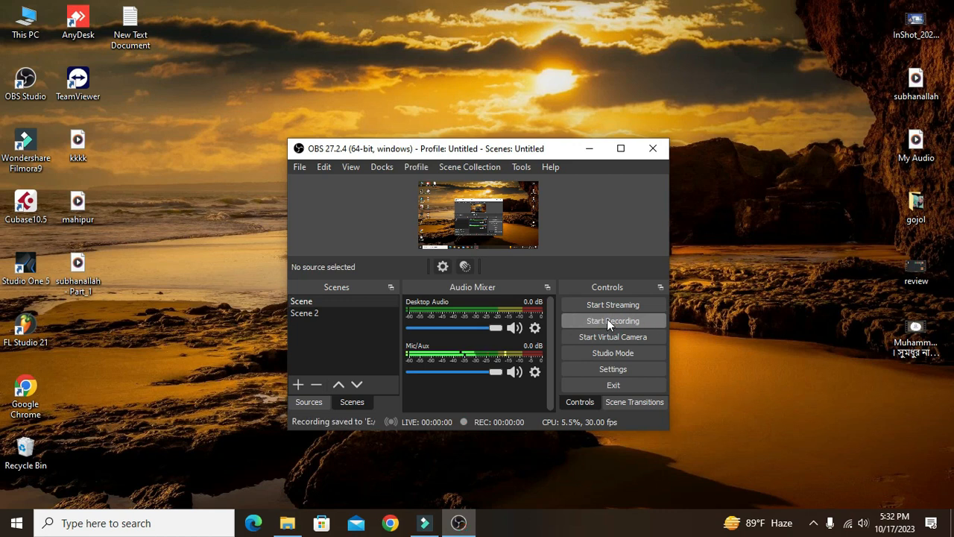
key(F9)
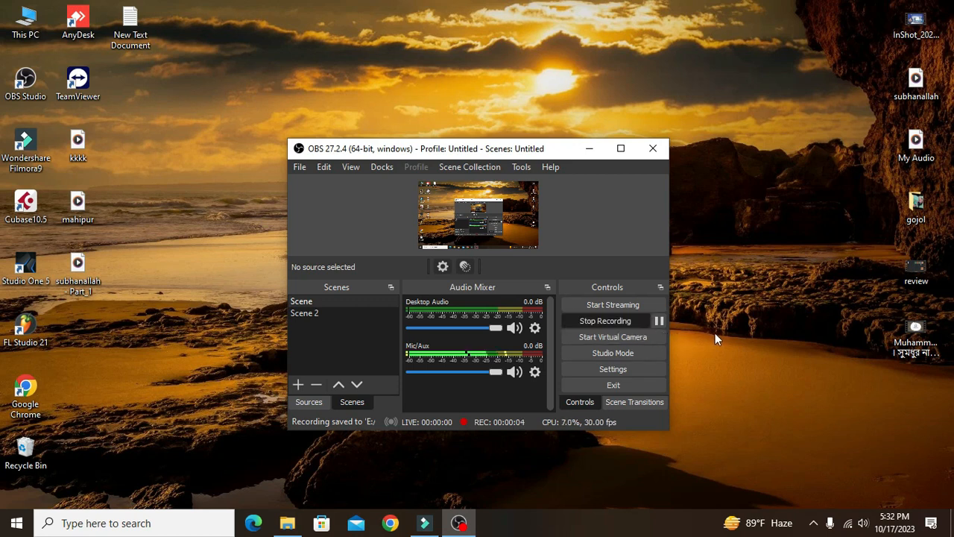
key(F10)
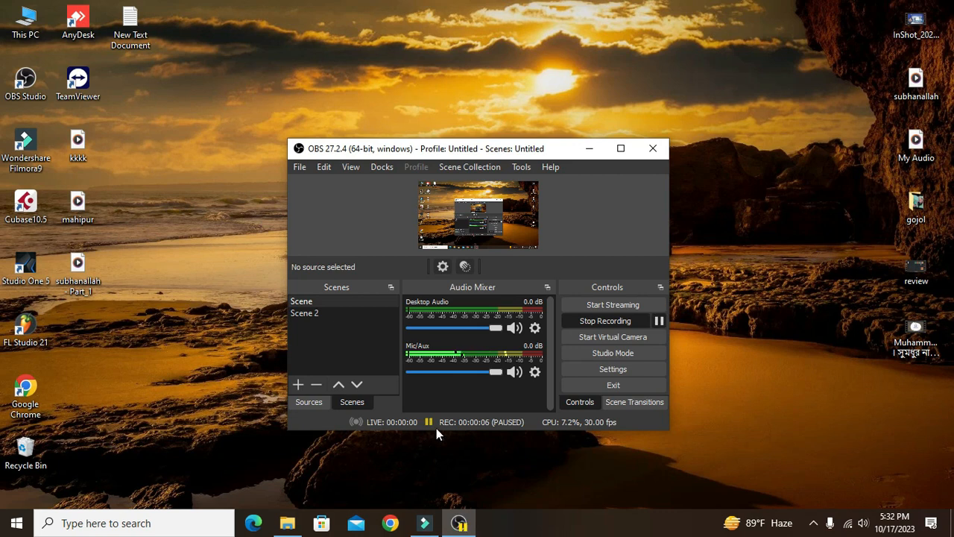
key(F10)
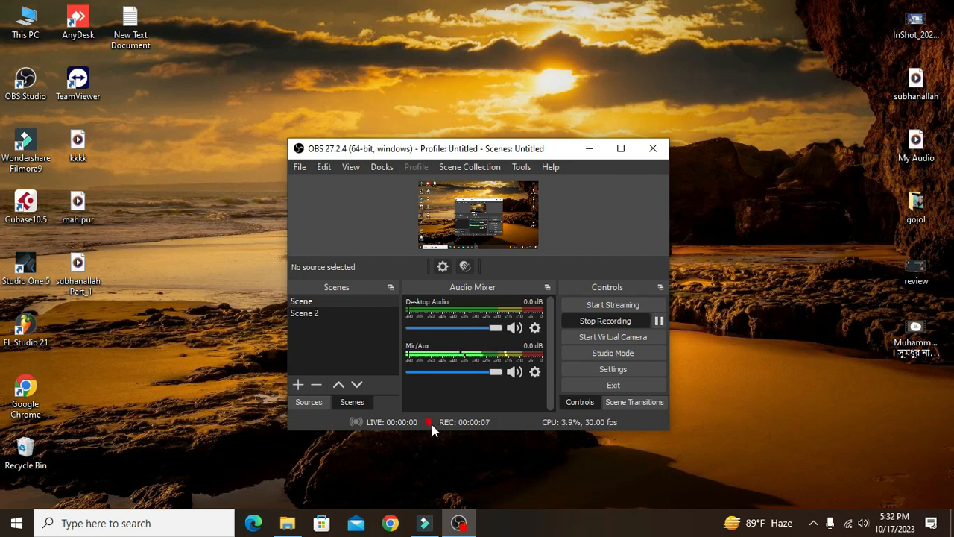
click(599, 323)
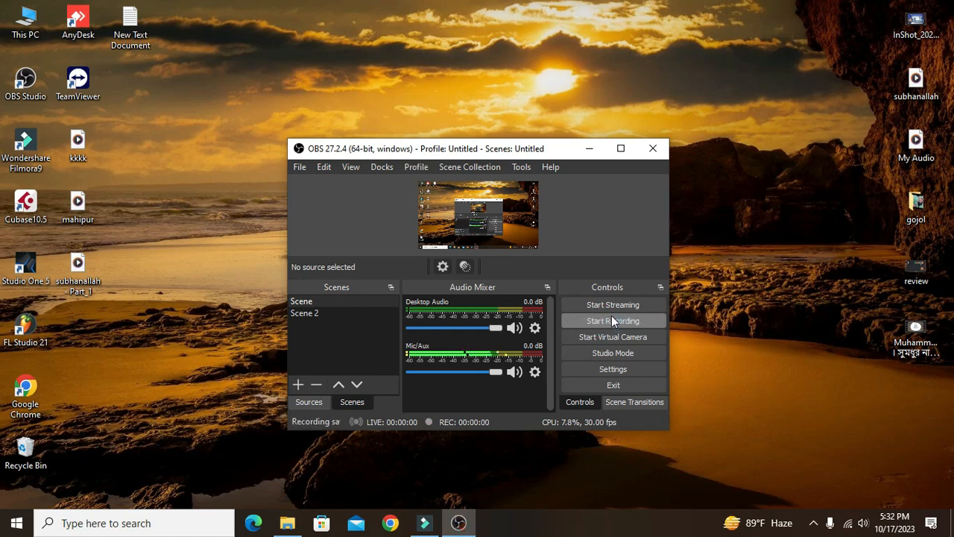
- In File Explorer, open the folder "new" inside "obs vedio" on New Volume (E:)
double_click(25, 23)
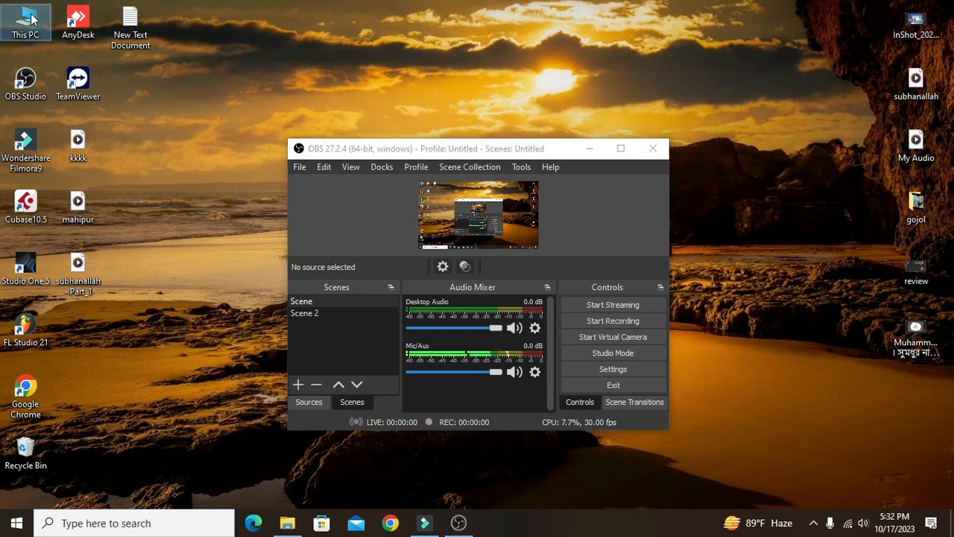
double_click(388, 211)
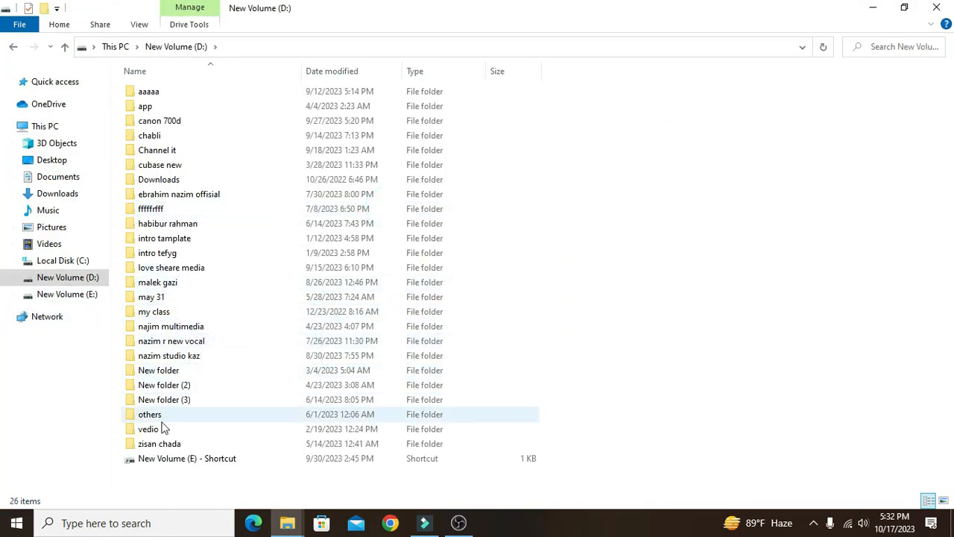
click(96, 294)
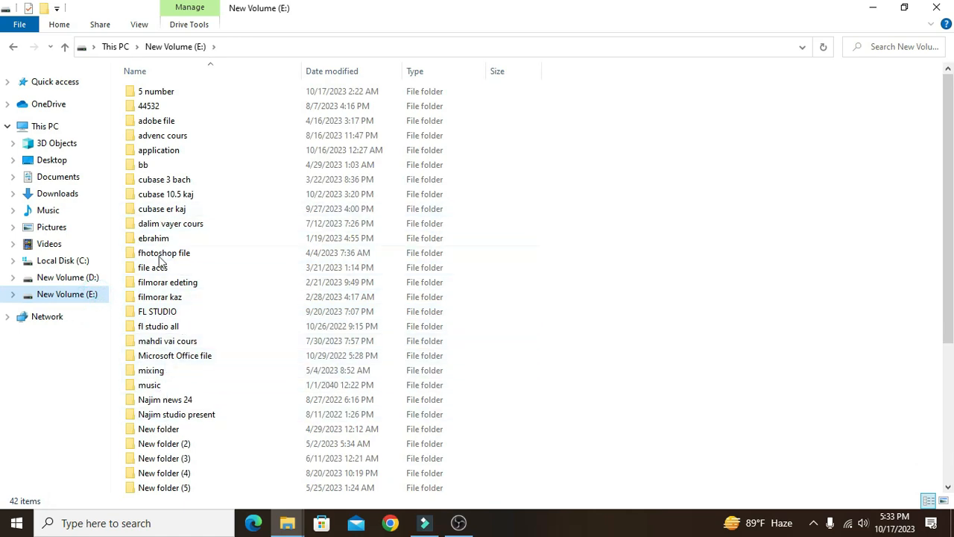
scroll(164, 299, down, 5)
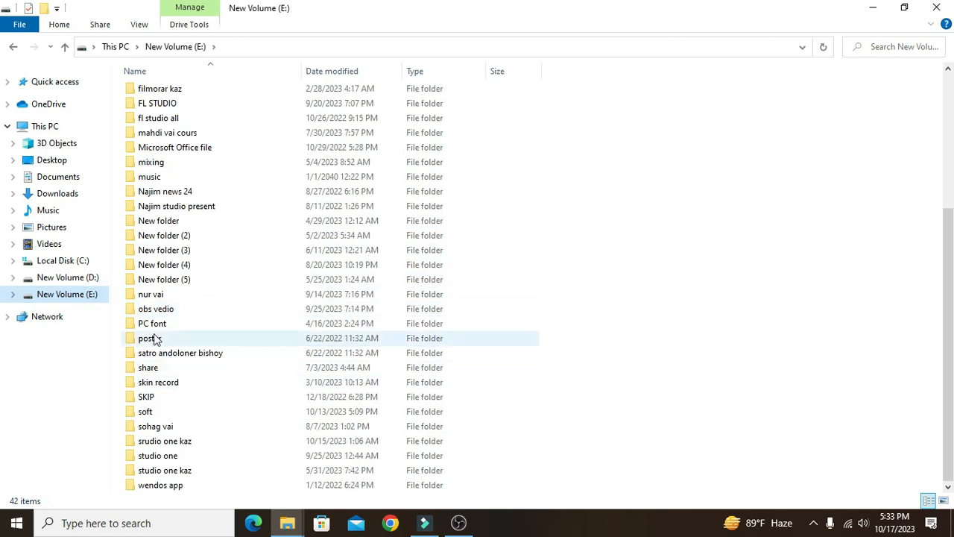
double_click(166, 313)
double_click(159, 137)
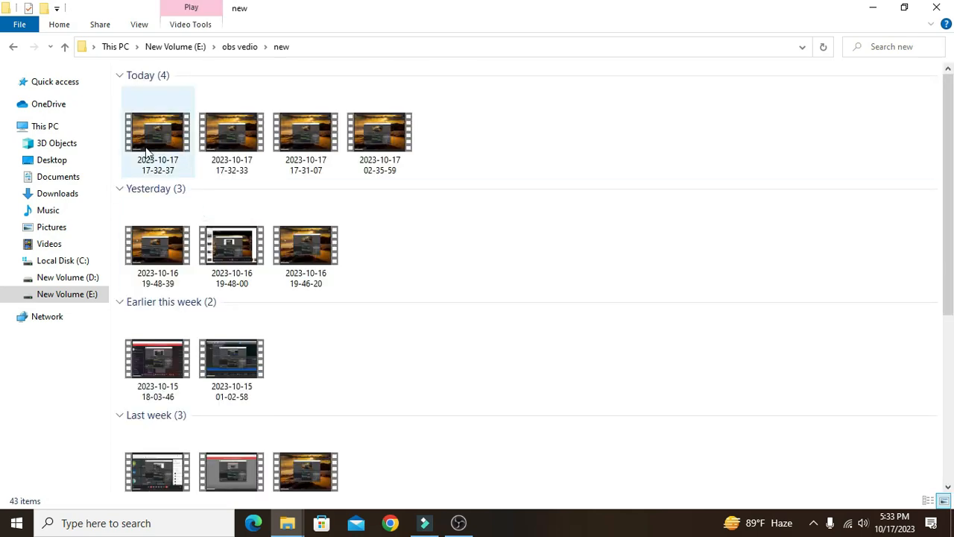
double_click(166, 145)
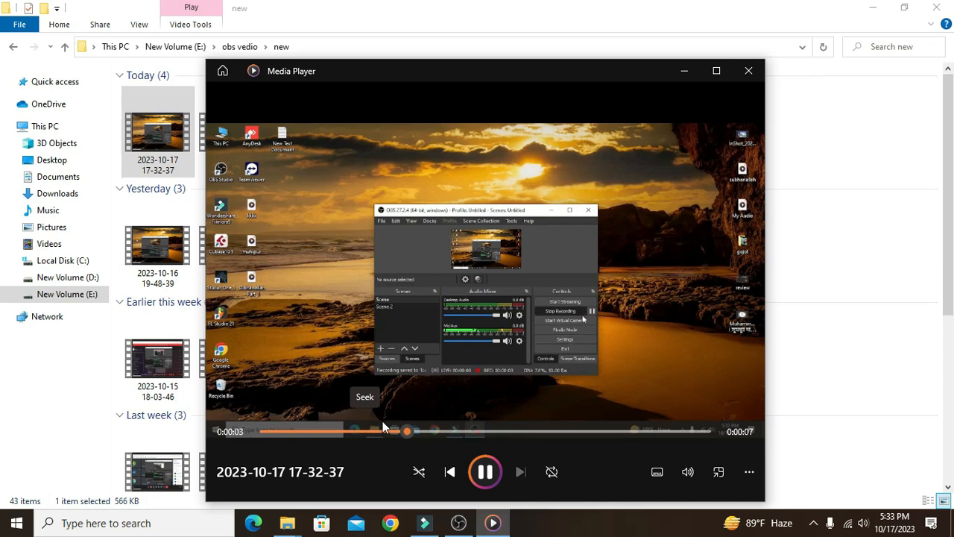
click(750, 76)
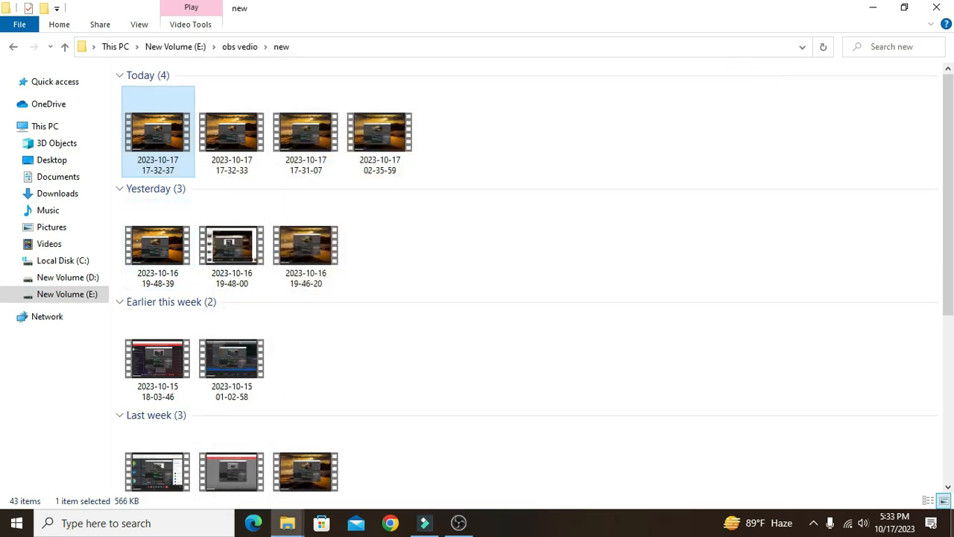
scroll(229, 346, down, 4)
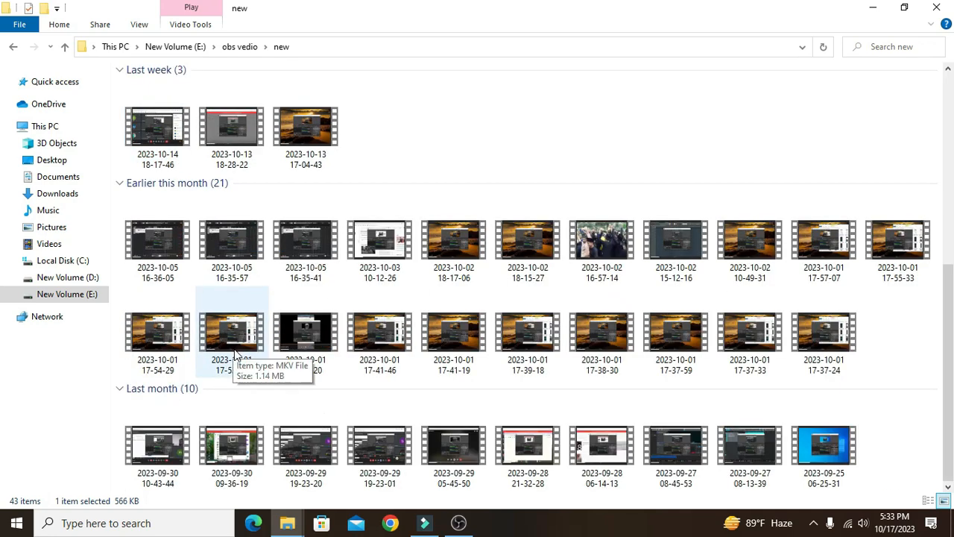
scroll(299, 324, up, 4)
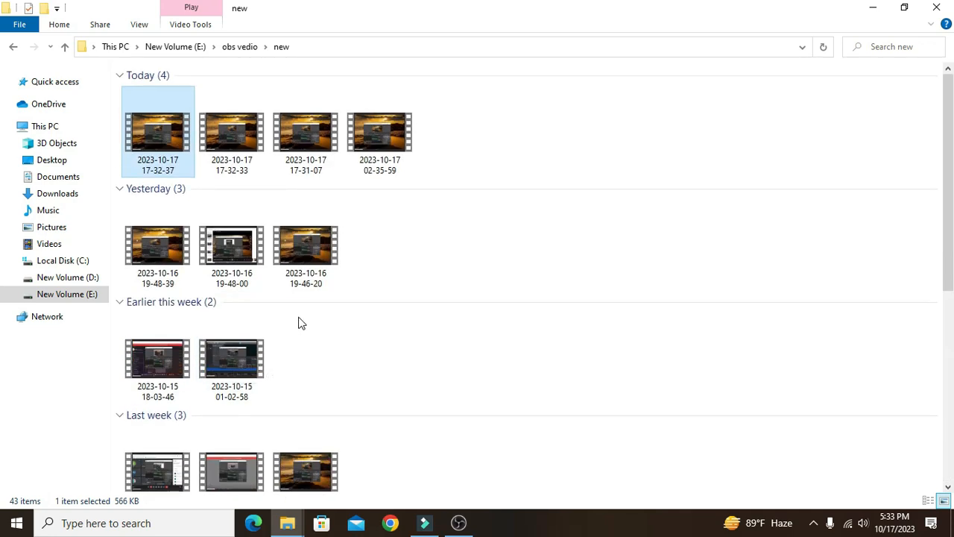
click(871, 6)
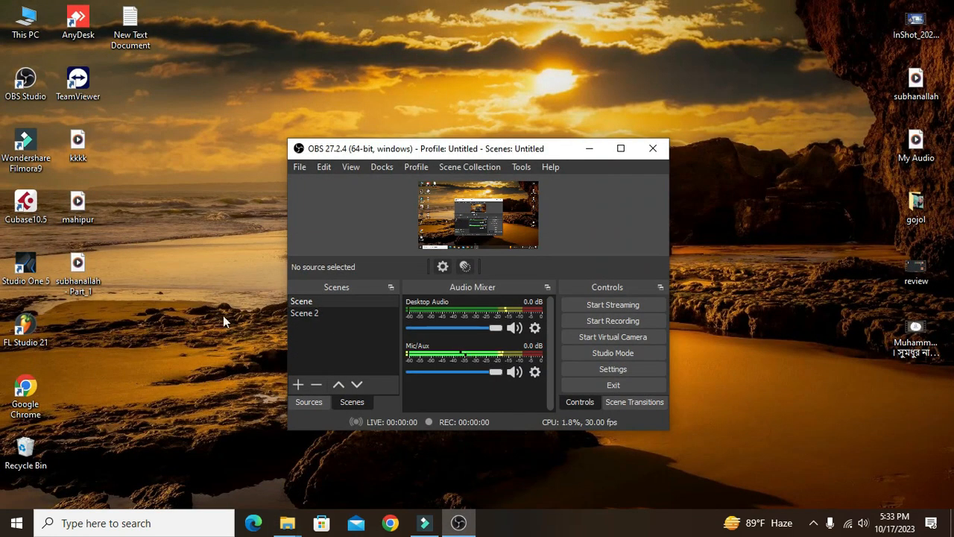